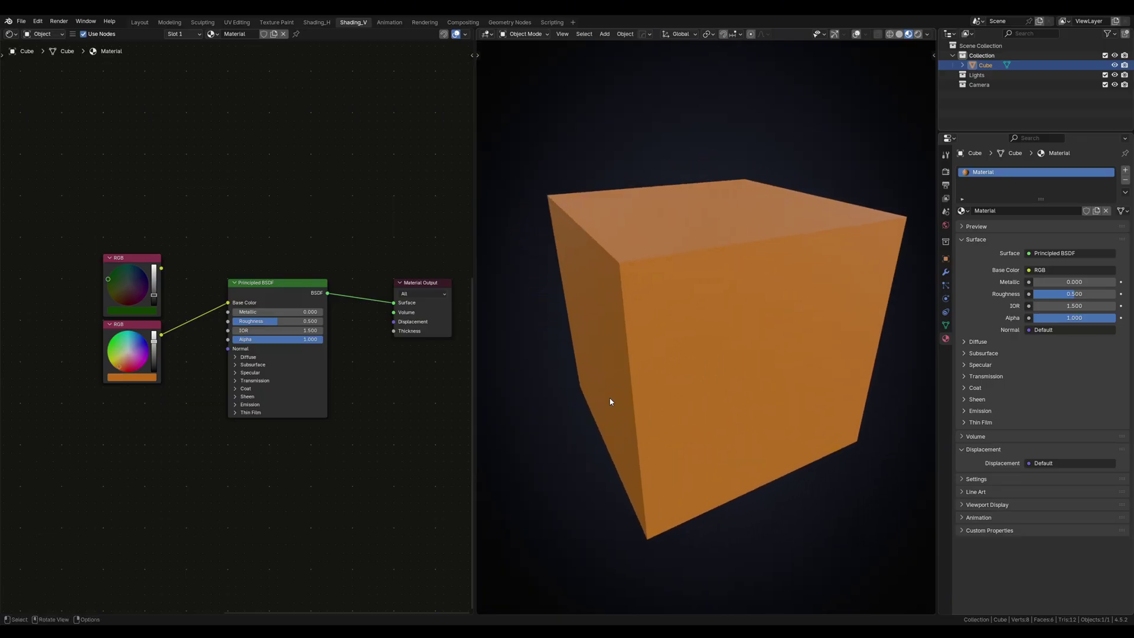
Feed the green colour into Base Color and slide the Mix factor between orange and green
drag(206, 285, 228, 302)
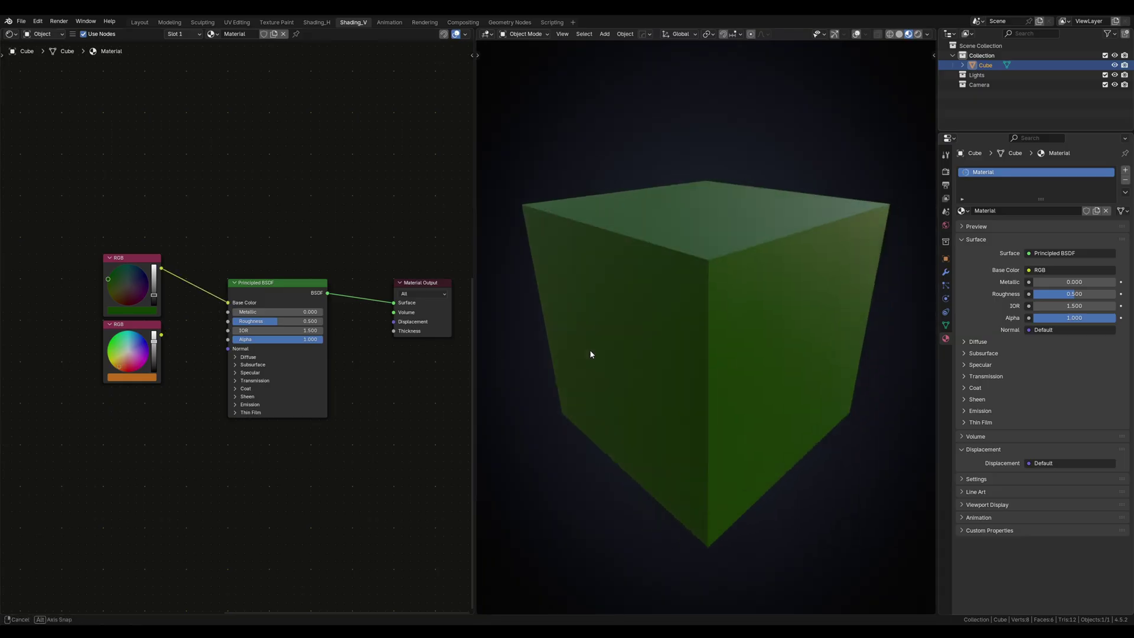
middle_drag(589, 352, 606, 369)
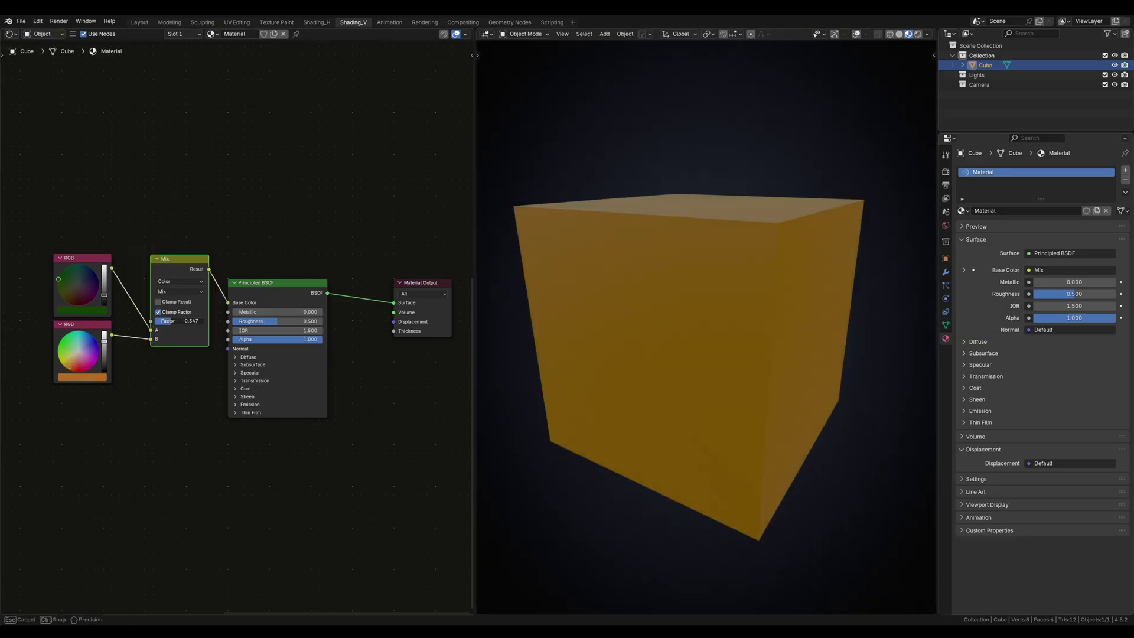
mouse_move(189, 321)
mouse_down()
mouse_move(157, 321)
mouse_move(201, 320)
mouse_move(186, 321)
mouse_up()
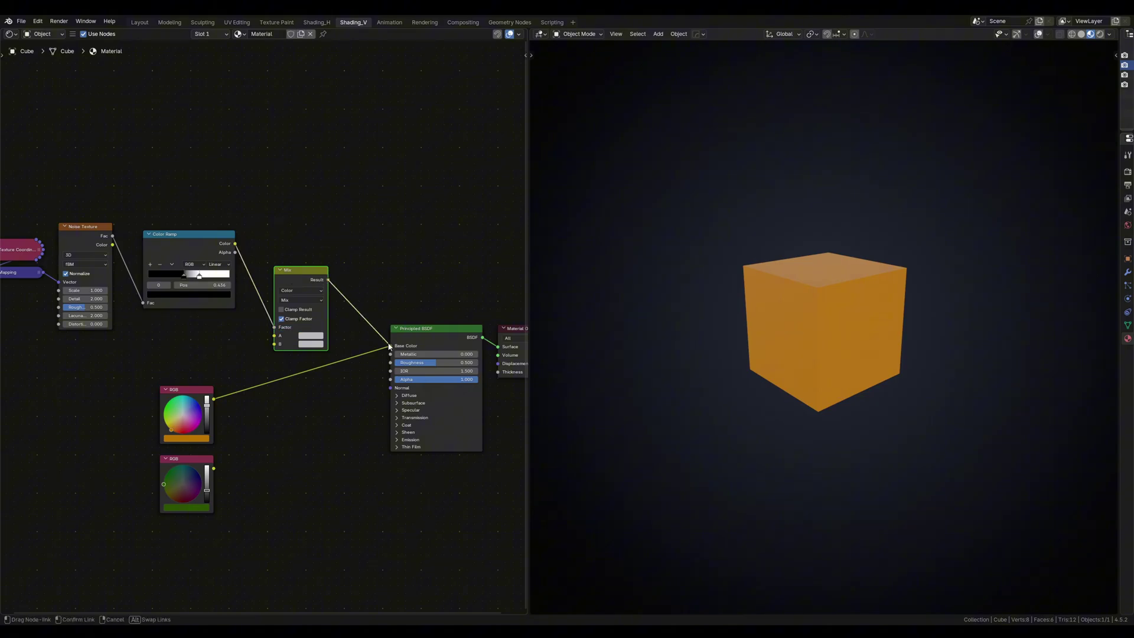
Wire the Mix result to Base Color with orange in A, enlarge the noise and rebalance the ramp stop
drag(390, 346, 391, 345)
drag(258, 355, 274, 343)
drag(106, 291, 99, 291)
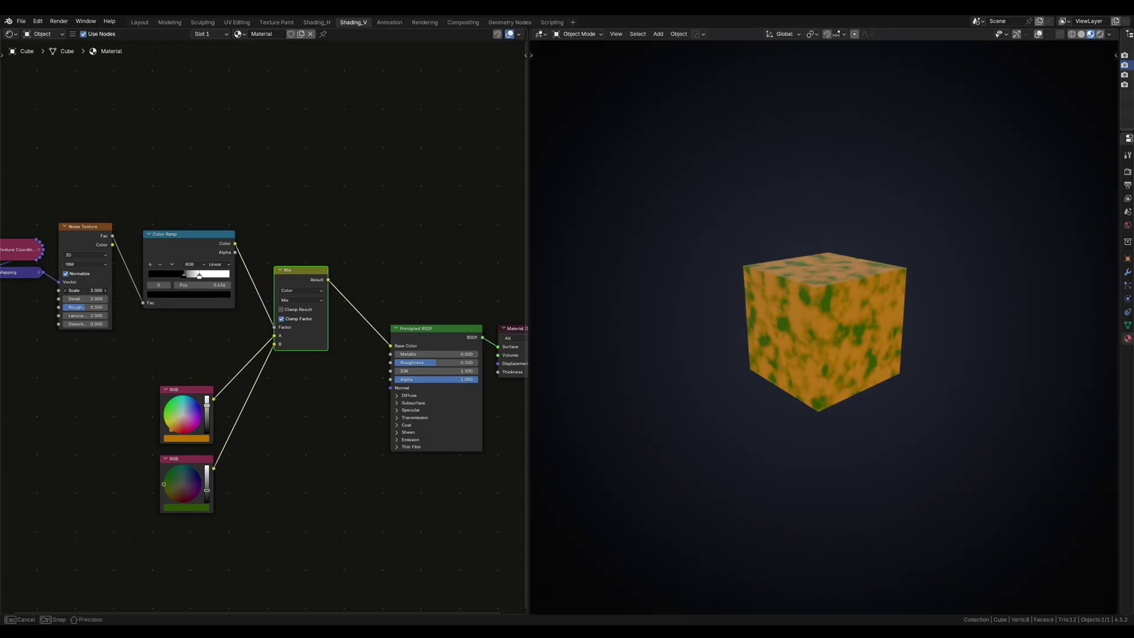
drag(195, 278, 186, 279)
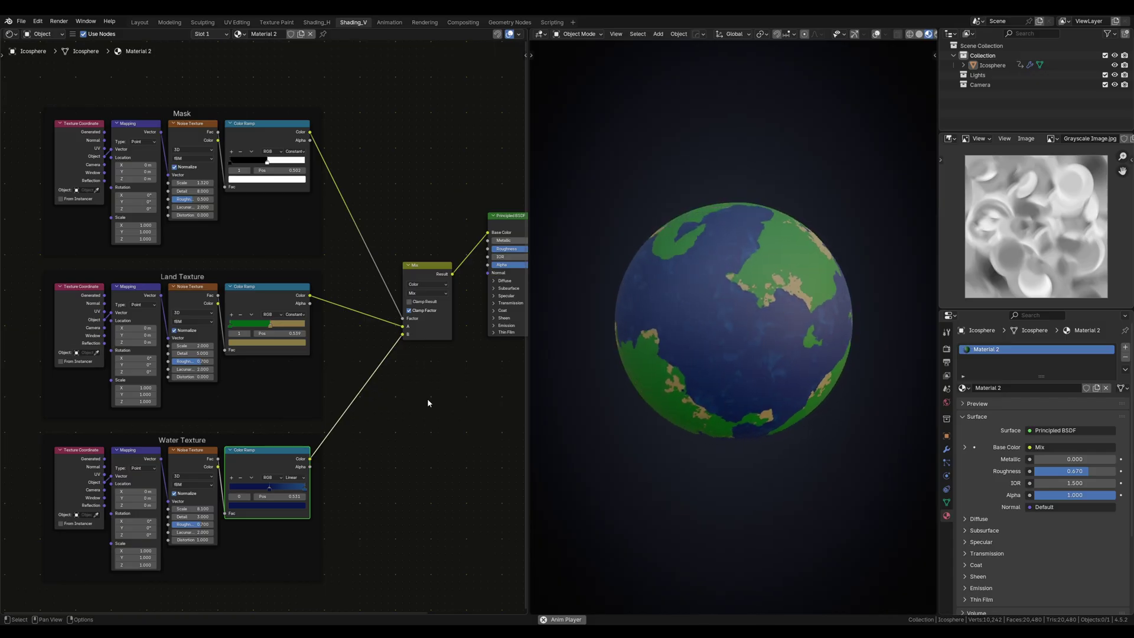
Add a new Mix node and a Noise Texture node for the cloud layer
scroll(366, 407, down, 1)
key(shift+d)
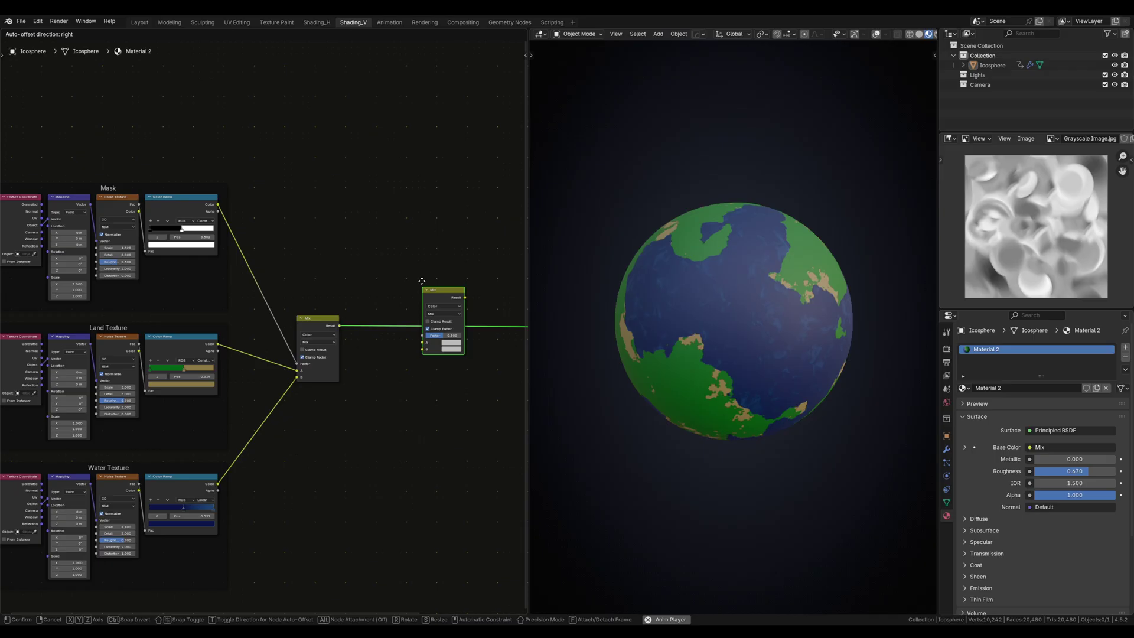
click(443, 354)
key(shift+a)
click(390, 428)
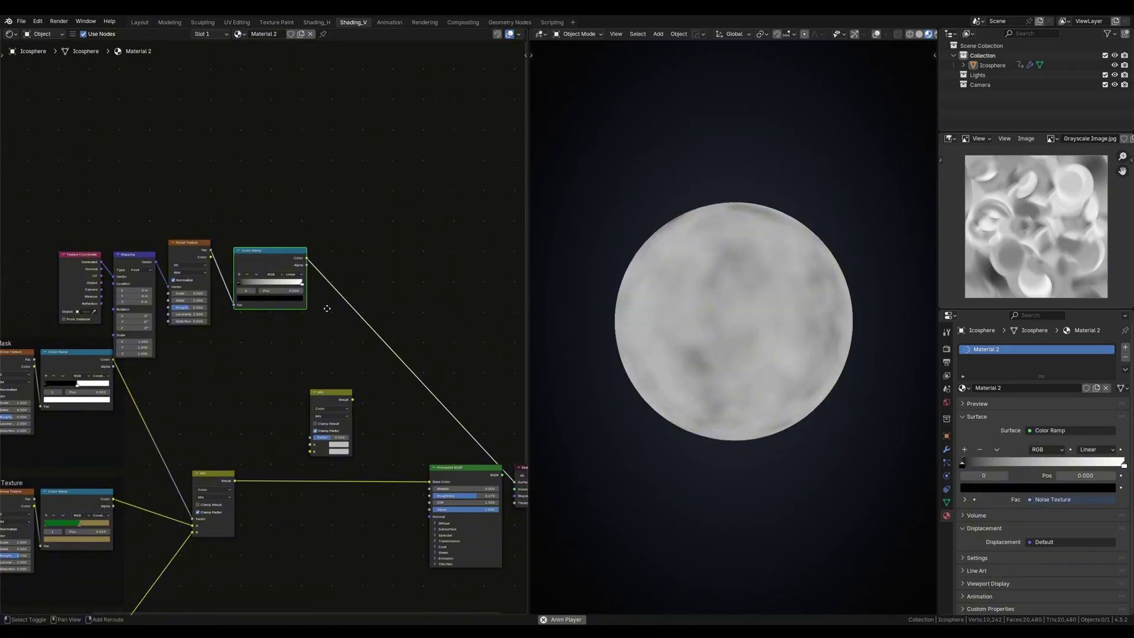
Feed the planet colours into the new Mix and use the cloud noise, tightened into patches, as factor
drag(229, 506, 315, 467)
scroll(315, 468, up, 2)
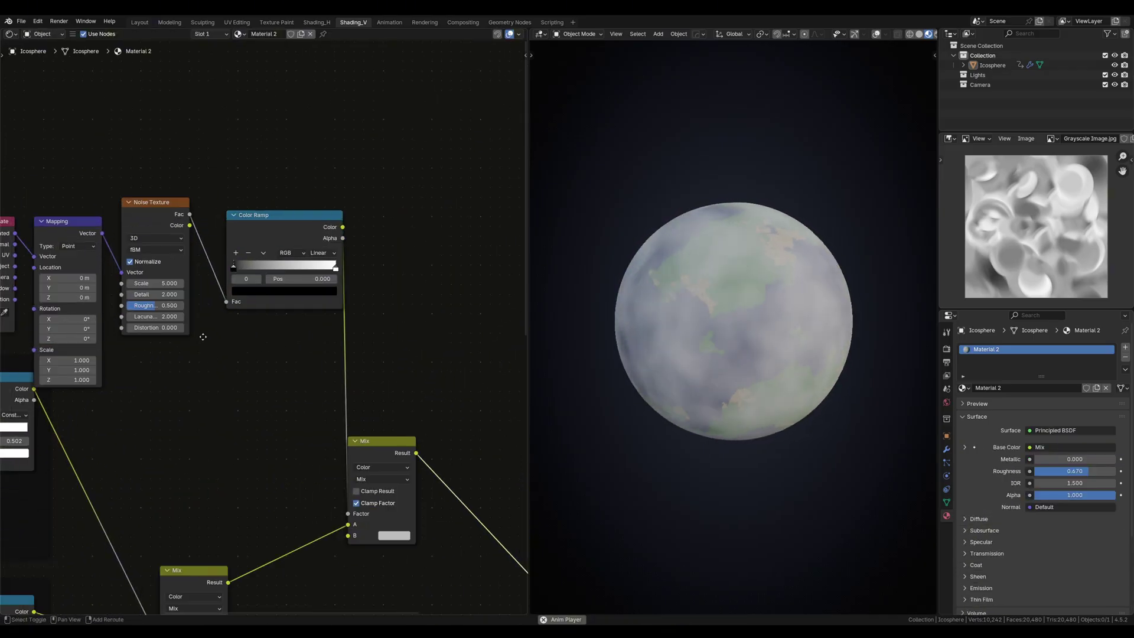
middle_drag(295, 296, 360, 322)
drag(299, 317, 362, 322)
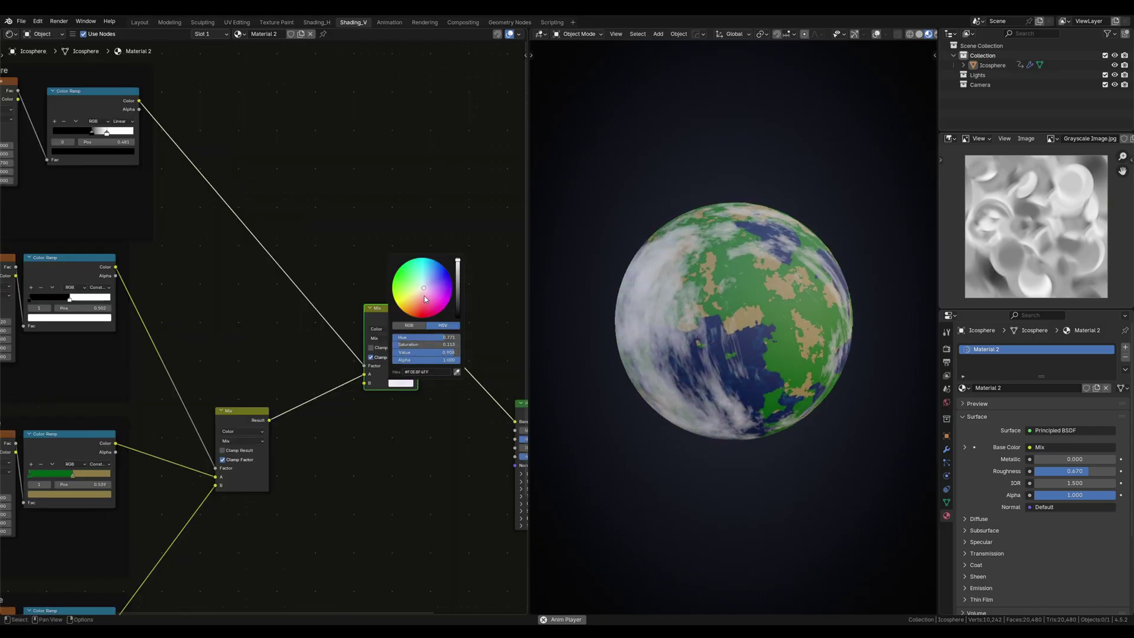
Box-select the shader and output nodes and move them closer to the tree
scroll(331, 484, down, 3)
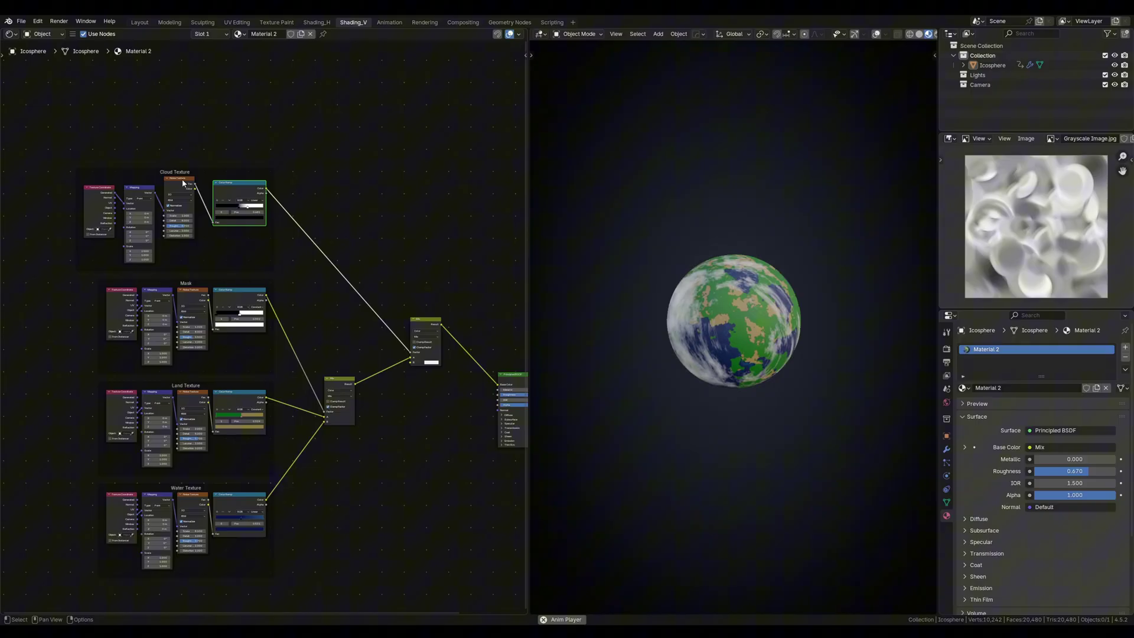
drag(458, 302, 363, 379)
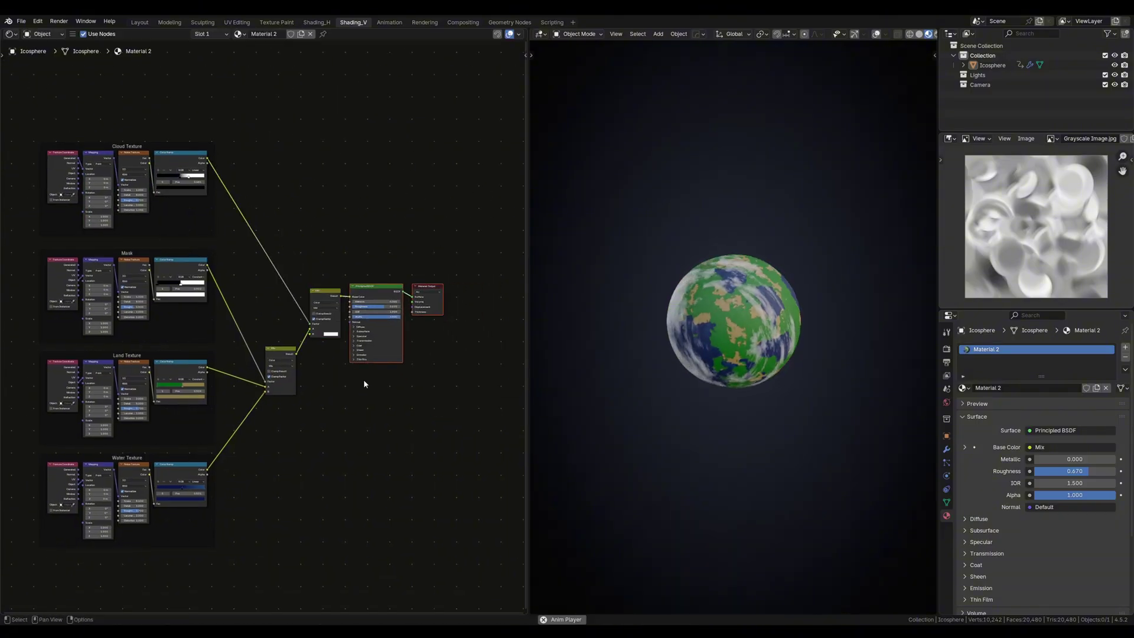
key(Home)
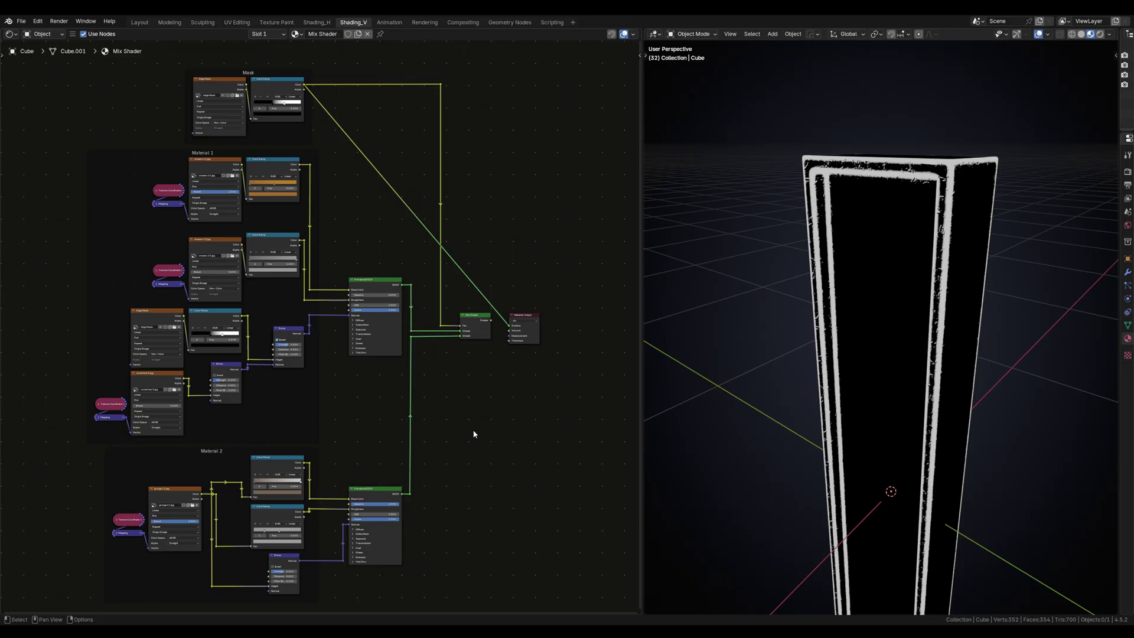
Frame the pillar and preview Material 1, Material 2's grungy metal, then the combined Mix Shader
scroll(473, 434, up, 2)
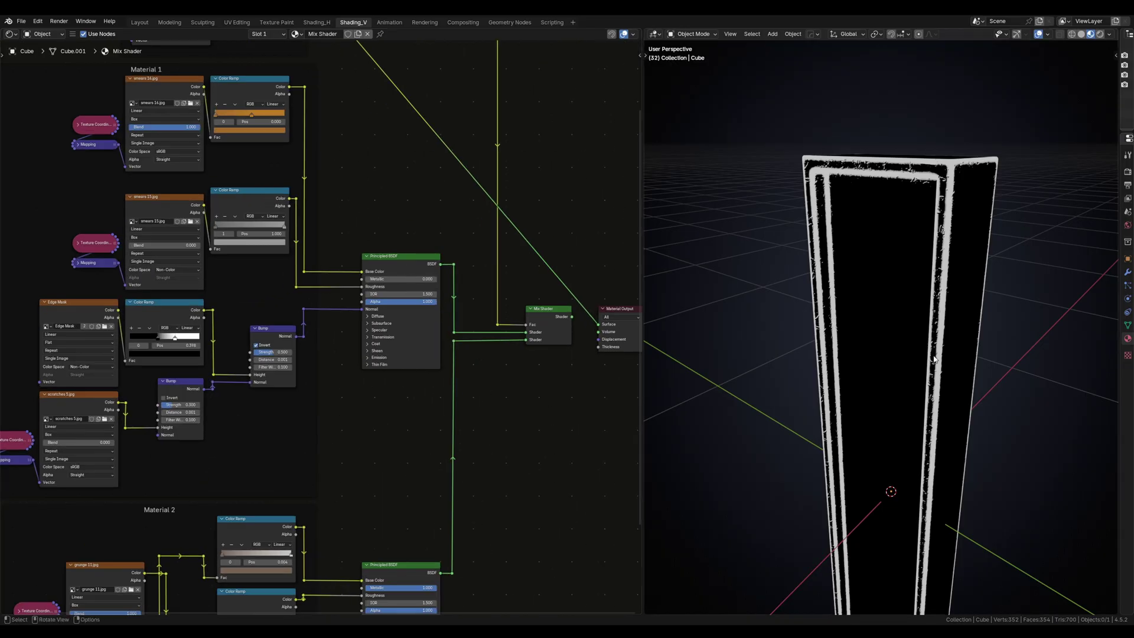
middle_drag(934, 359, 919, 310)
middle_drag(1034, 148, 590, 224)
key(Home)
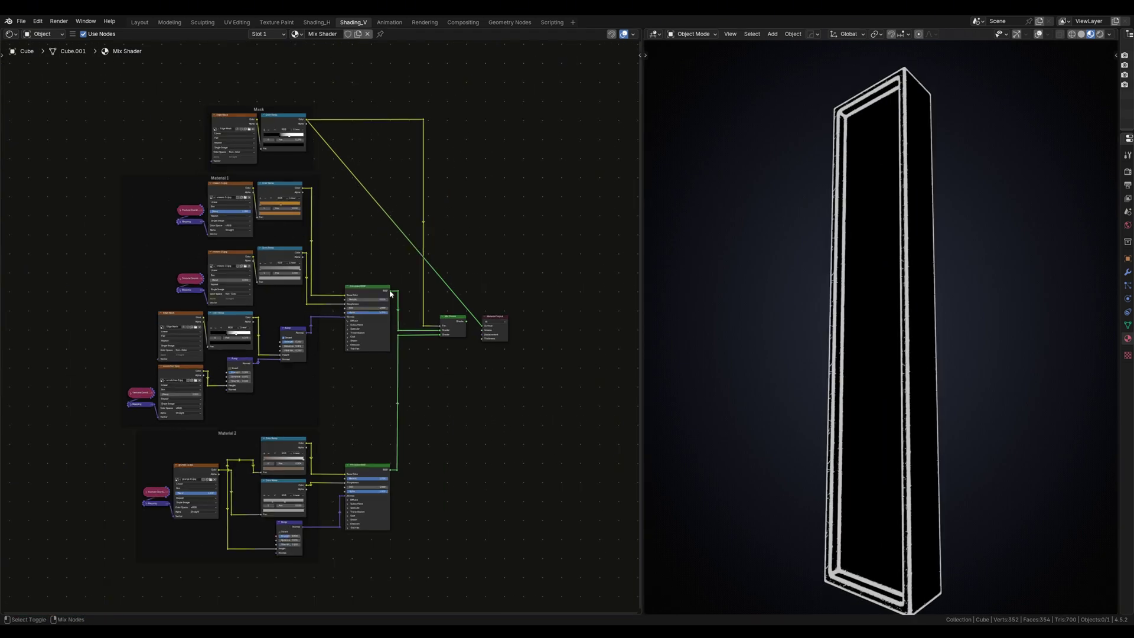
ctrl+shift+click(390, 294)
ctrl+shift+click(366, 467)
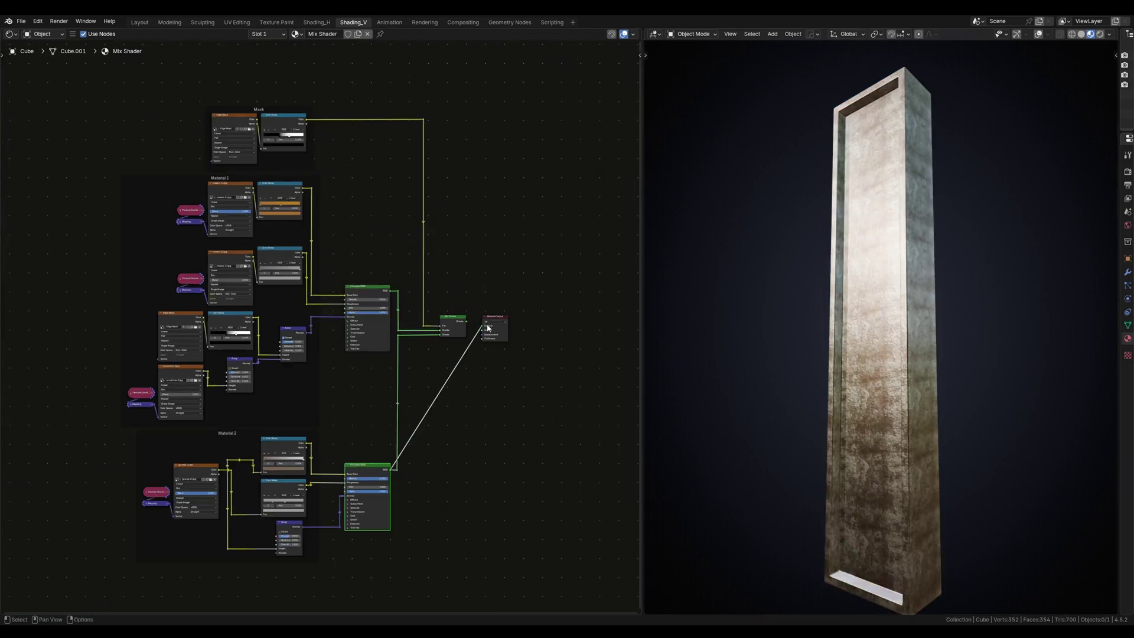
scroll(496, 366, up, 5)
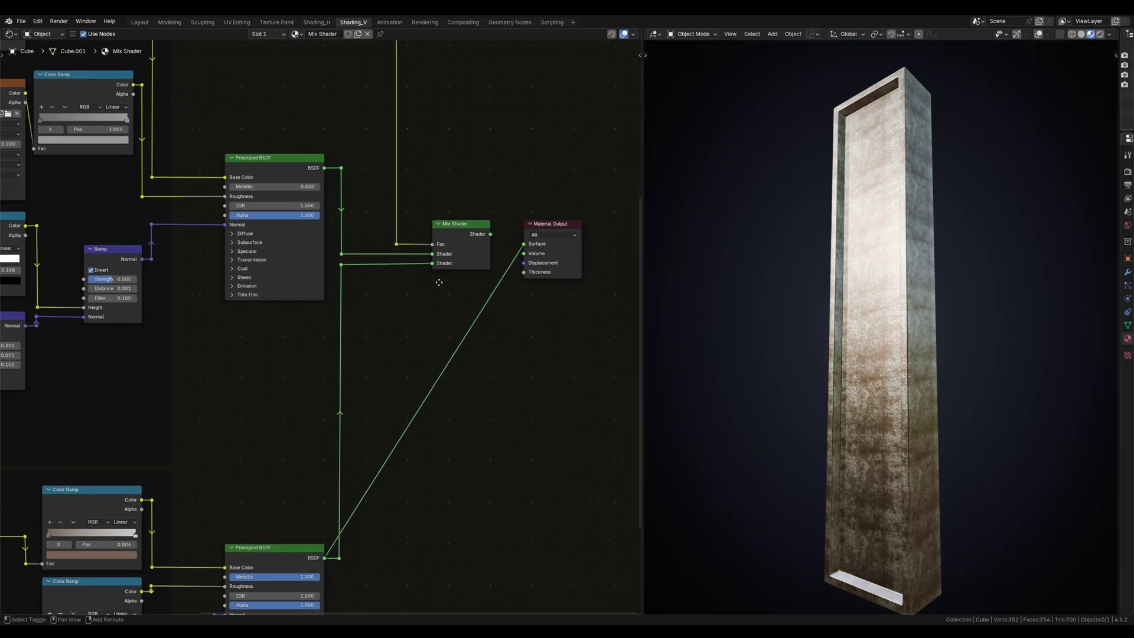
ctrl+shift+click(460, 255)
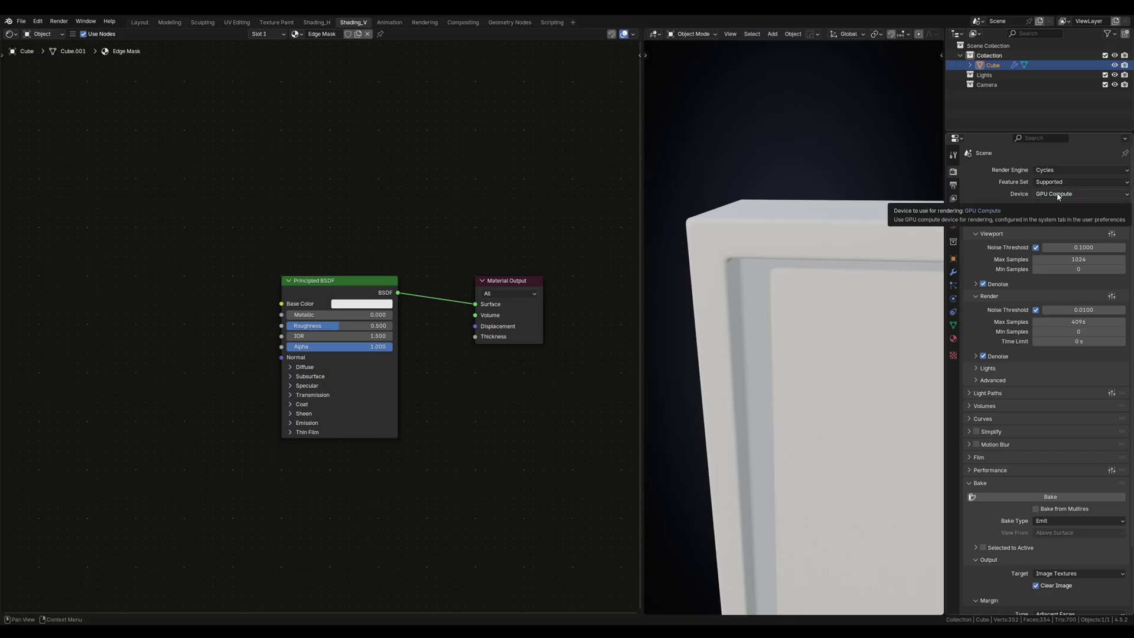
Switch to rendered shading and route Dot Product through Map Range (To Max 0) into Surface
click(927, 35)
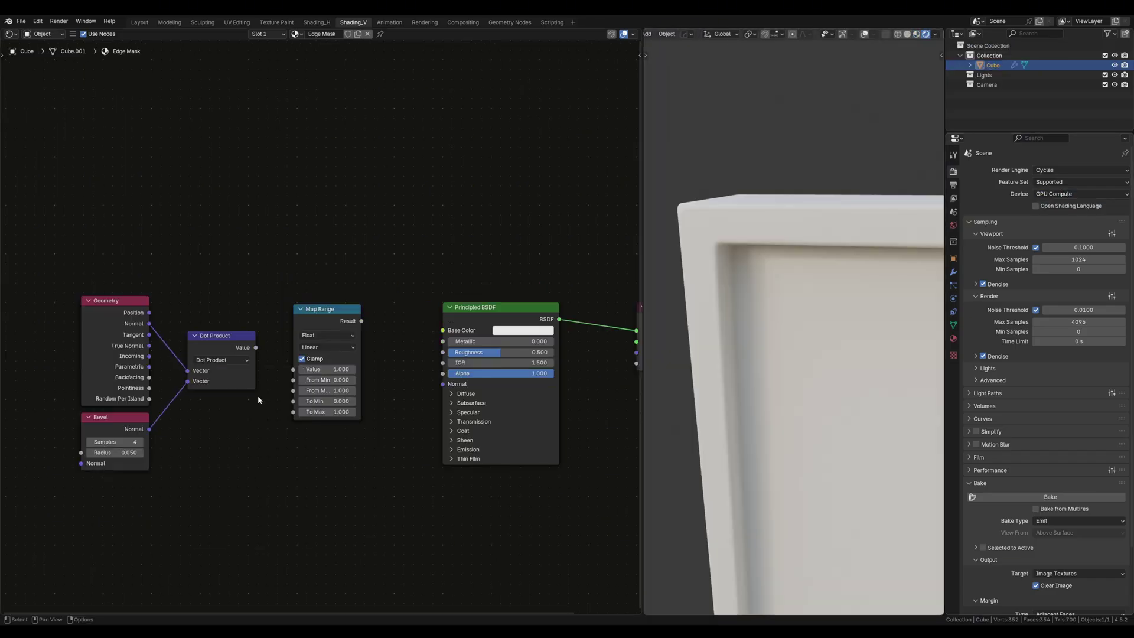
drag(255, 347, 290, 371)
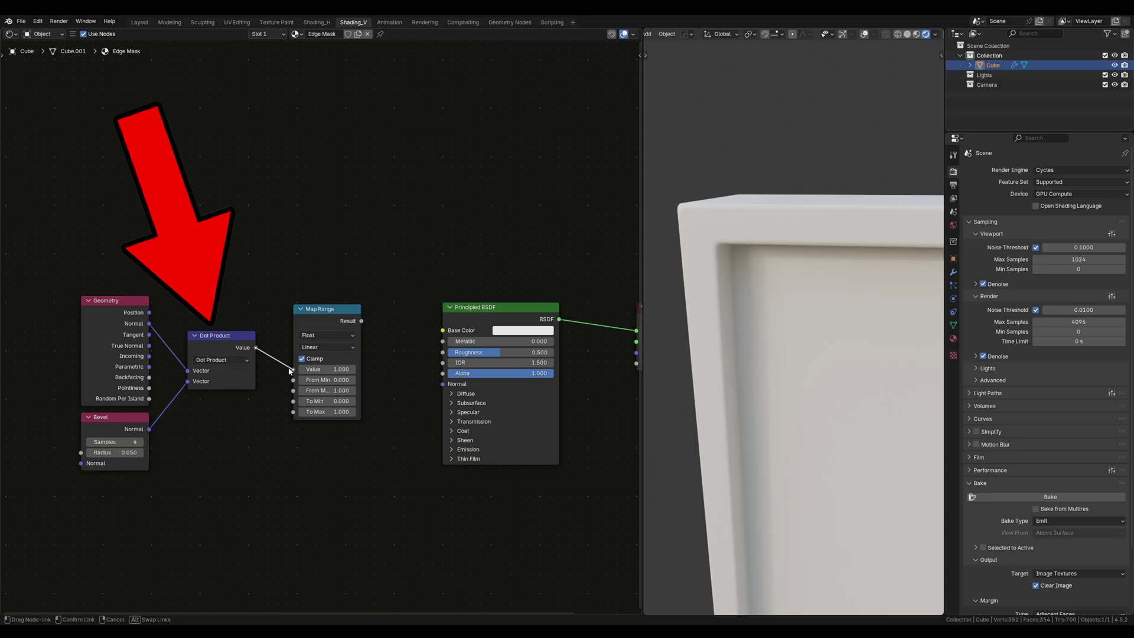
text(0)
key(Return)
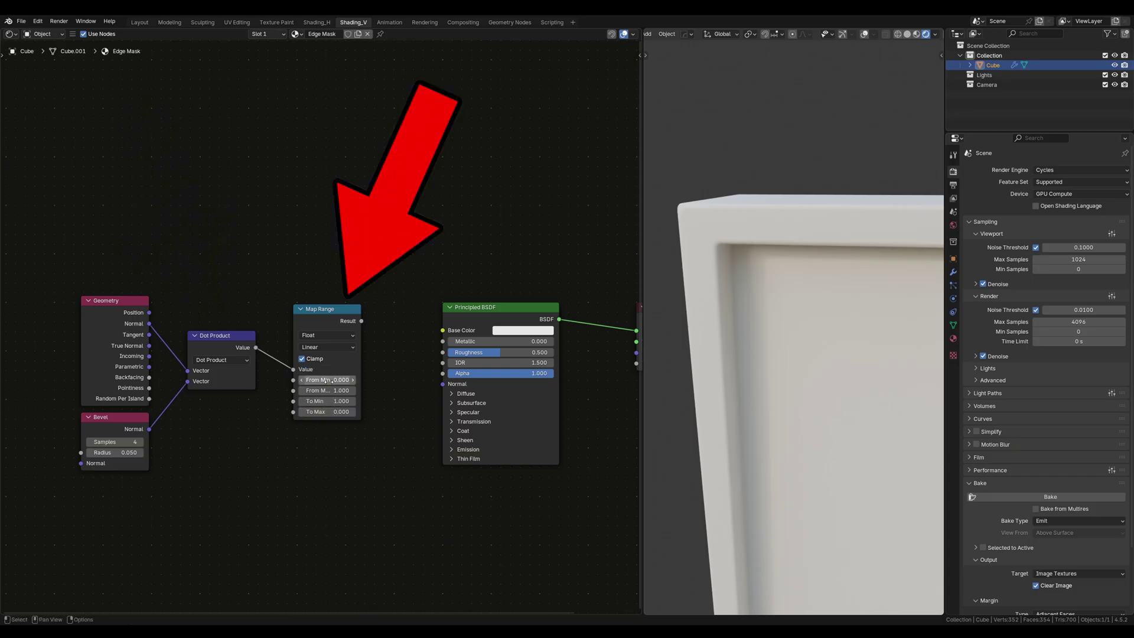
scroll(390, 354, down, 2)
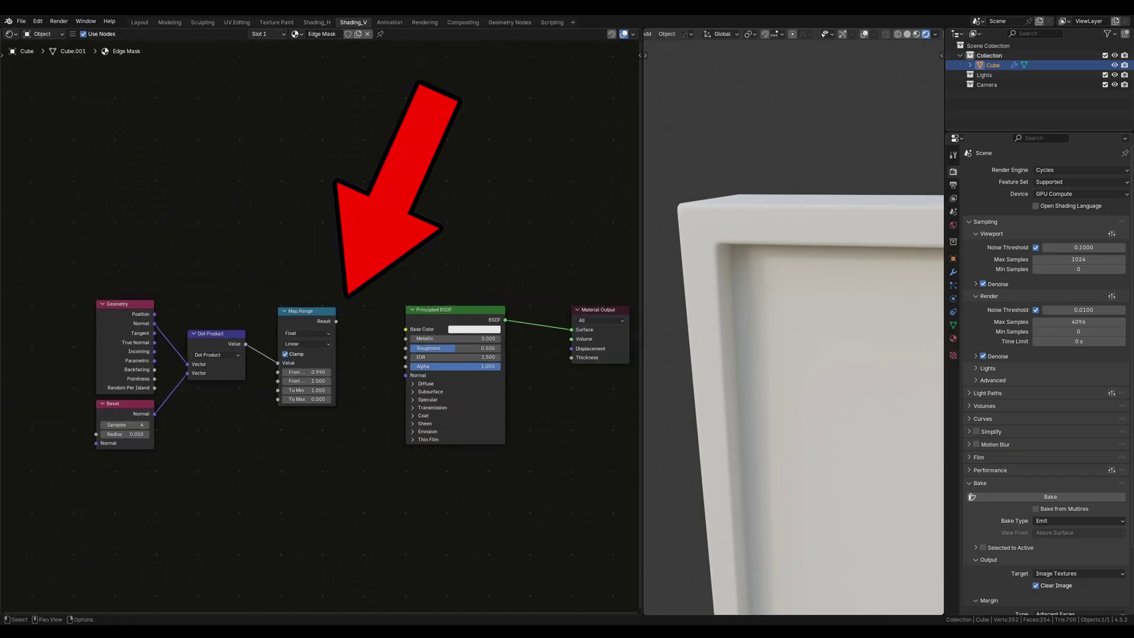
drag(576, 331, 571, 329)
Set the Bevel radius to 0.005, inspect the thinner edges, then widen it toward 0.015
middle_drag(829, 256, 862, 318)
scroll(122, 458, up, 3)
drag(213, 418, 199, 419)
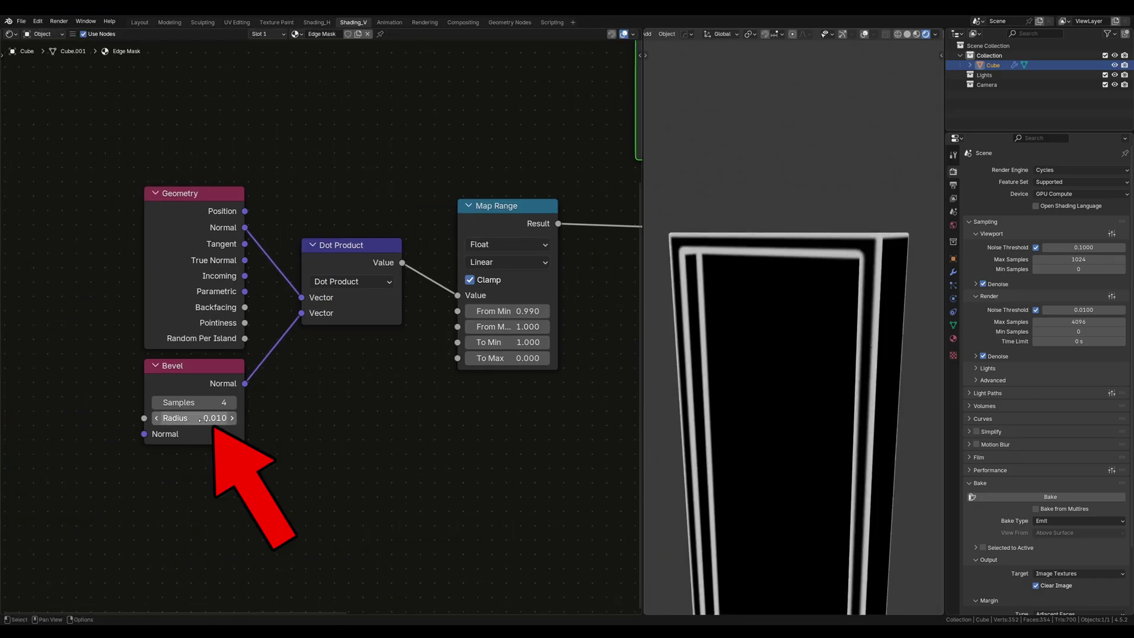
text(.005)
key(Return)
middle_drag(765, 348, 762, 336)
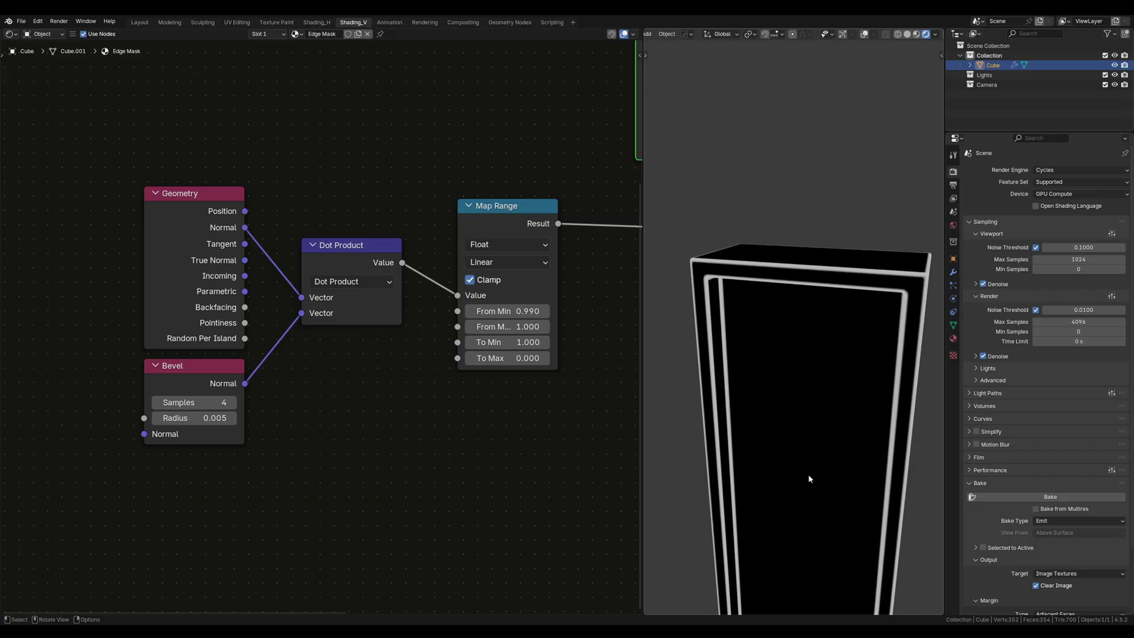
middle_drag(818, 454, 813, 425)
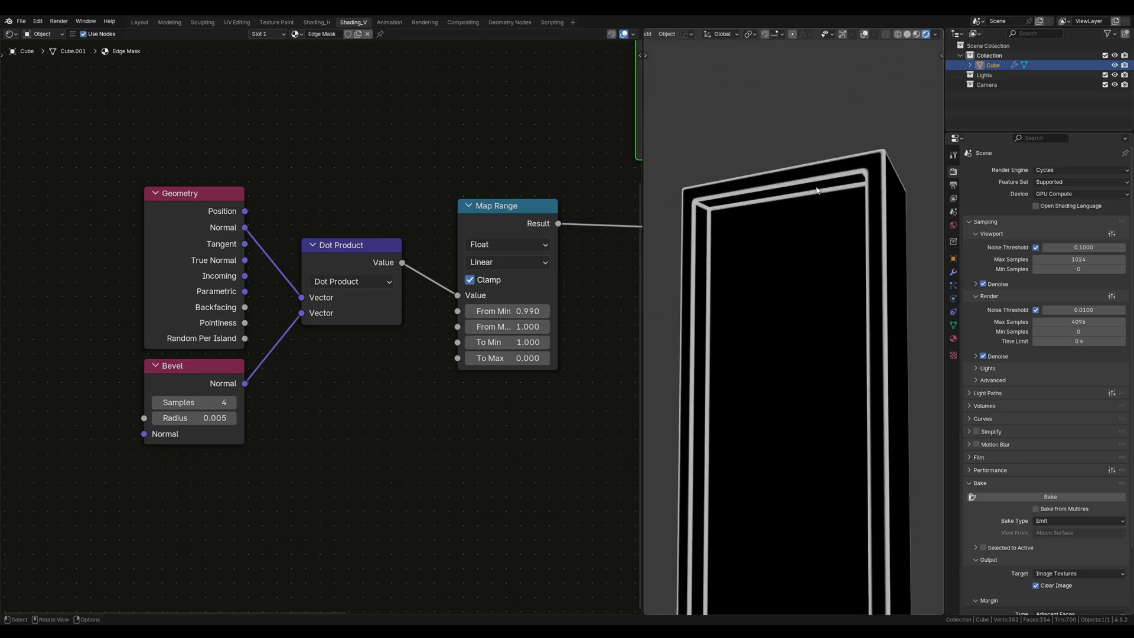
drag(210, 419, 226, 419)
Revert the bevel radius and link a new Noise Texture through a Color Ramp into Bevel Radius
key(ctrl+z)
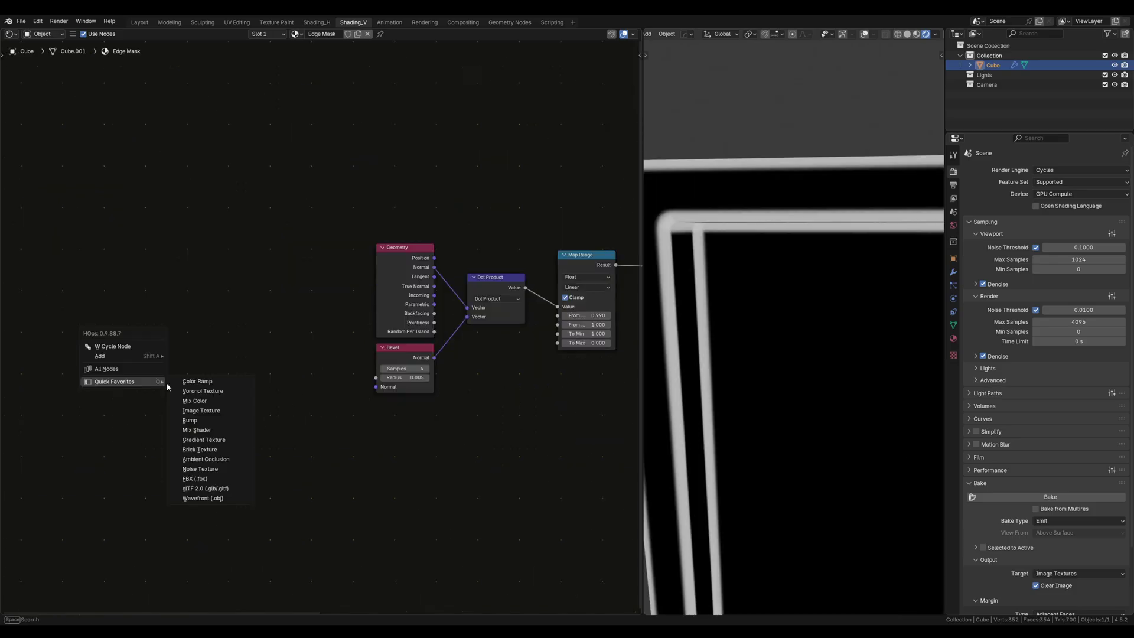
click(195, 407)
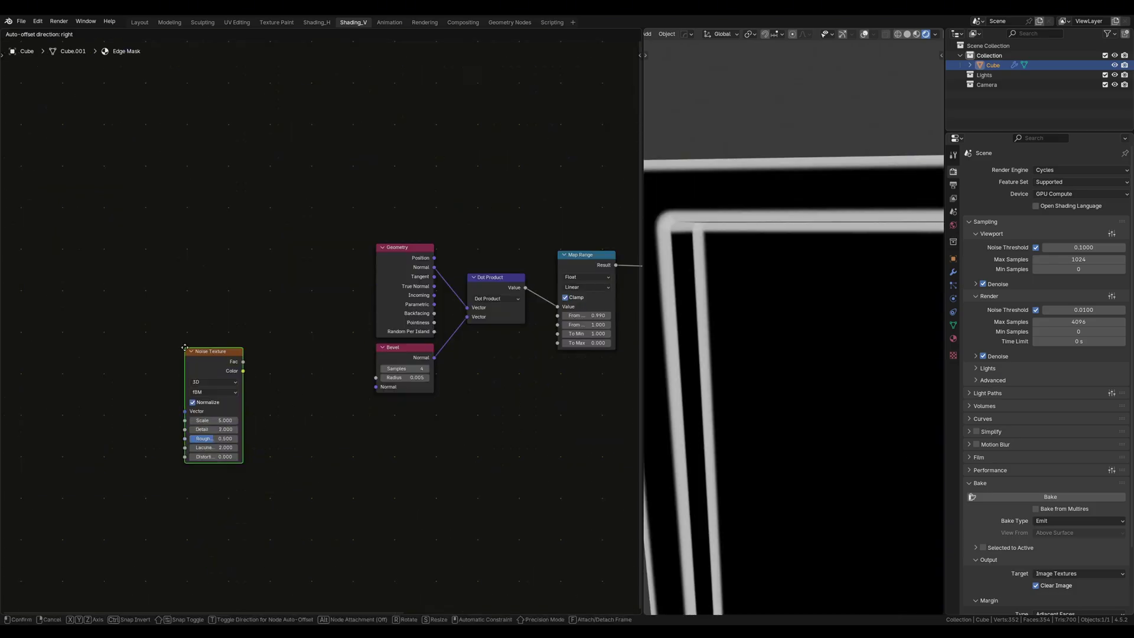
click(204, 354)
drag(232, 353, 375, 378)
key(shift+a)
click(304, 366)
Insert a Math node on the link set to Multiply by 0.010
key(shift+a)
text(math)
click(289, 354)
click(289, 361)
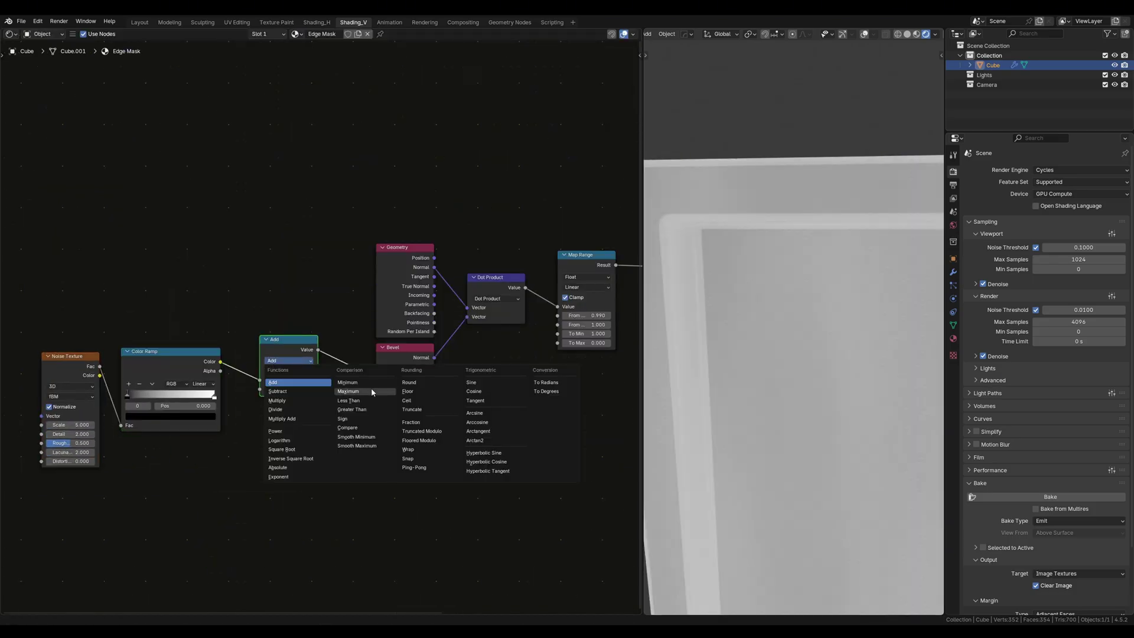
click(289, 387)
click(298, 389)
text(0.01)
scroll(298, 389, down, 1)
key(Return)
Move the black ramp stop to 0.419, set noise scale 13.700 and distortion 1.000
drag(152, 386, 184, 387)
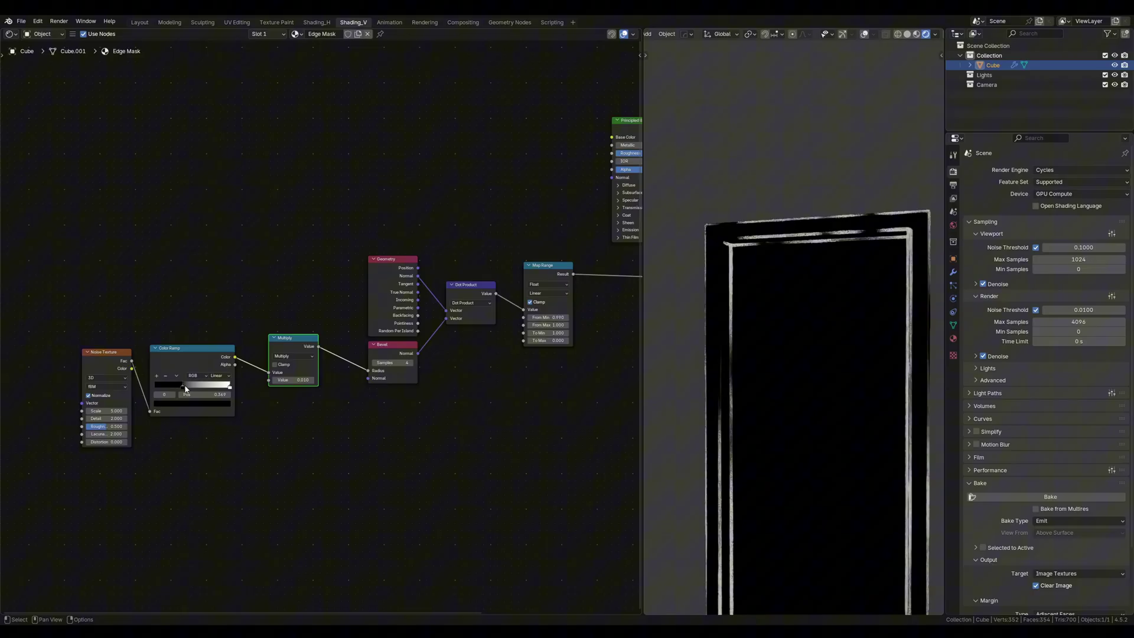
scroll(99, 461, up, 2)
middle_drag(99, 461, 253, 385)
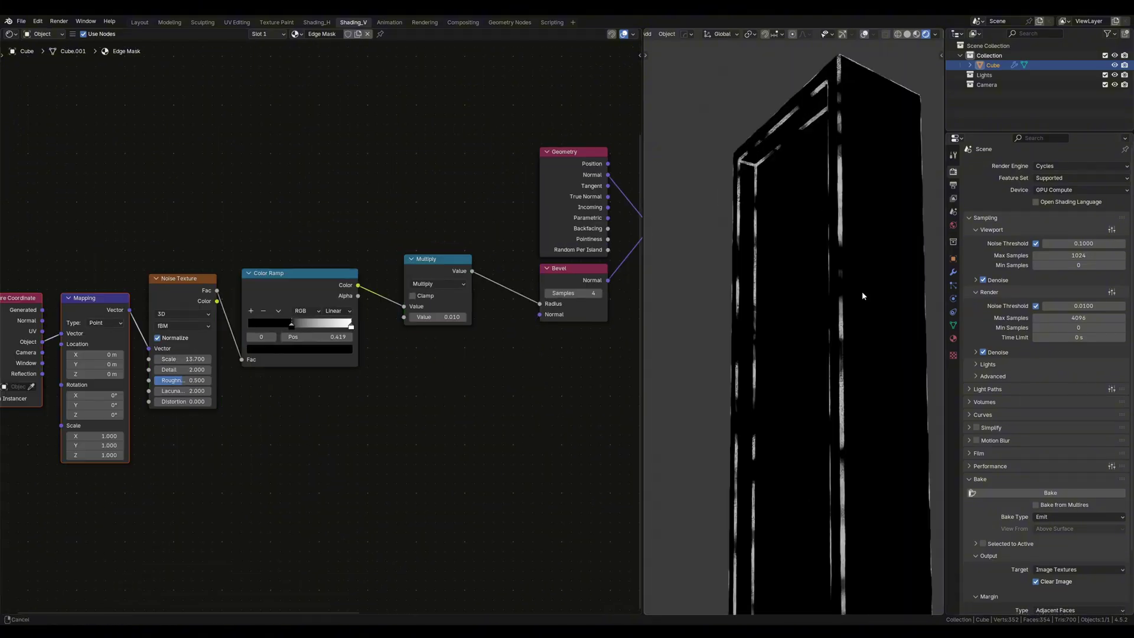
scroll(172, 395, up, 2)
click(156, 436)
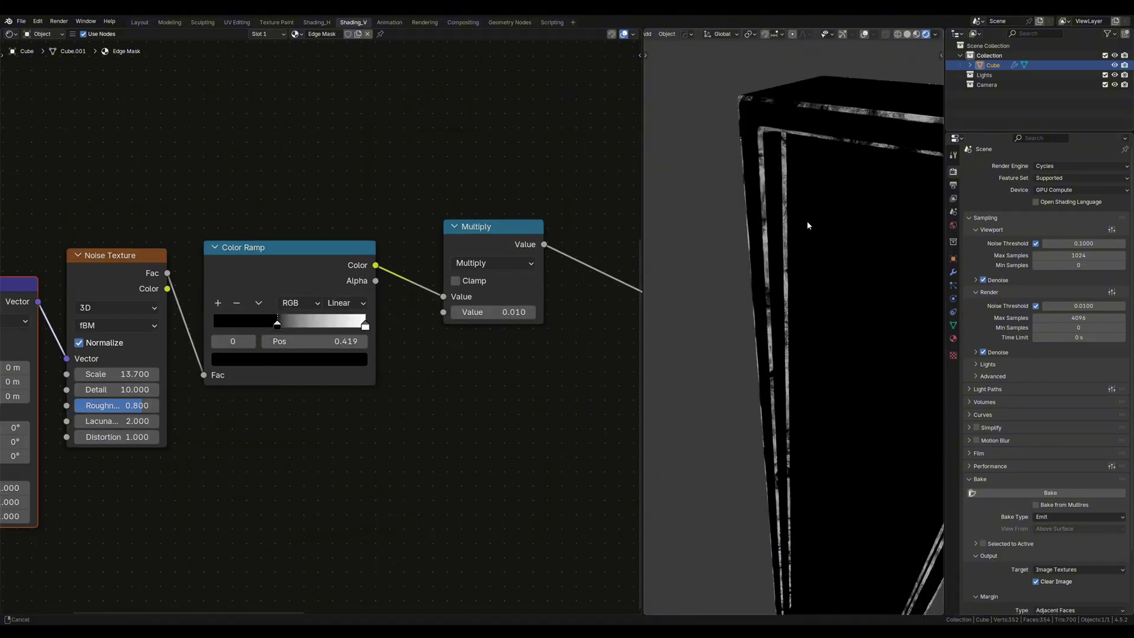
drag(118, 374, 145, 374)
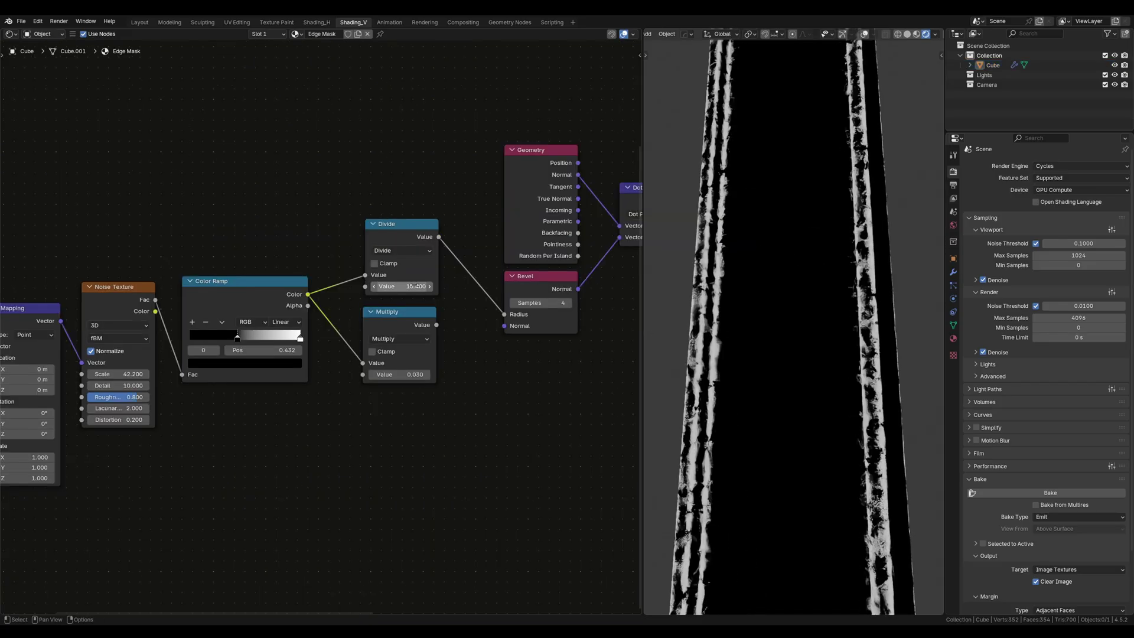
Drive Bevel Radius from the Multiply output, raise its value to 0.090, and inspect the edges
drag(504, 314, 437, 324)
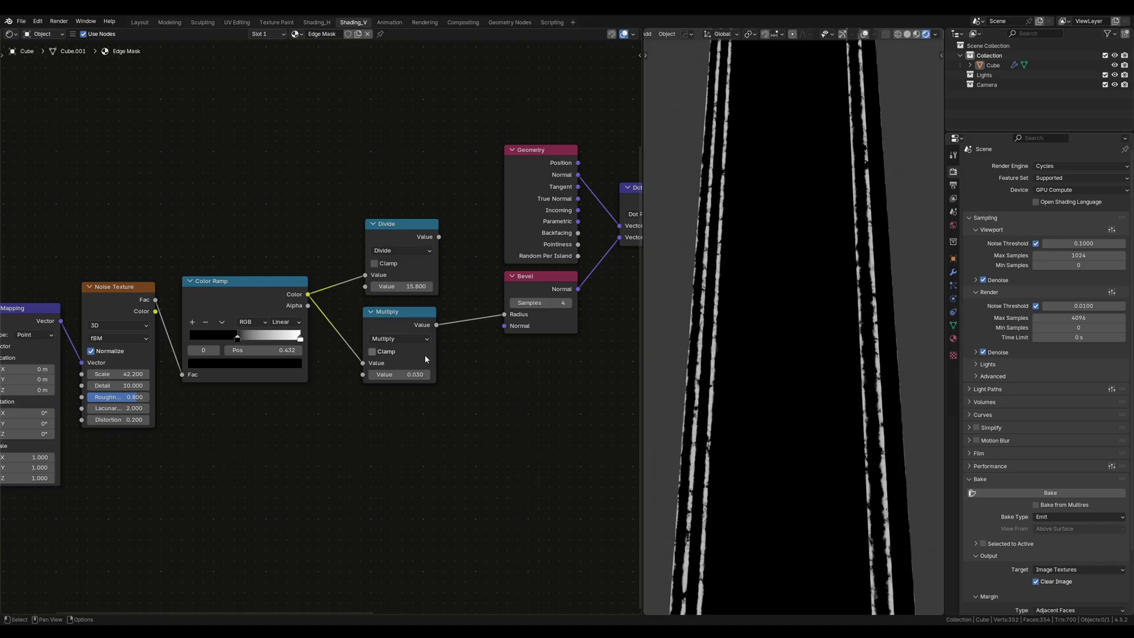
drag(413, 375, 464, 384)
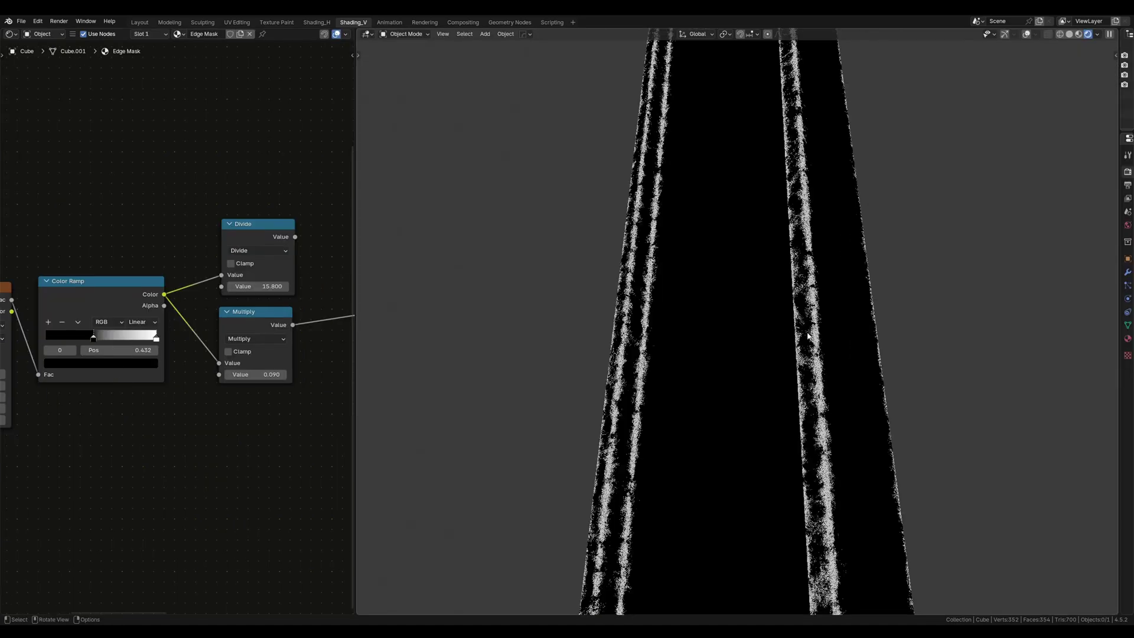
middle_drag(808, 331, 799, 310)
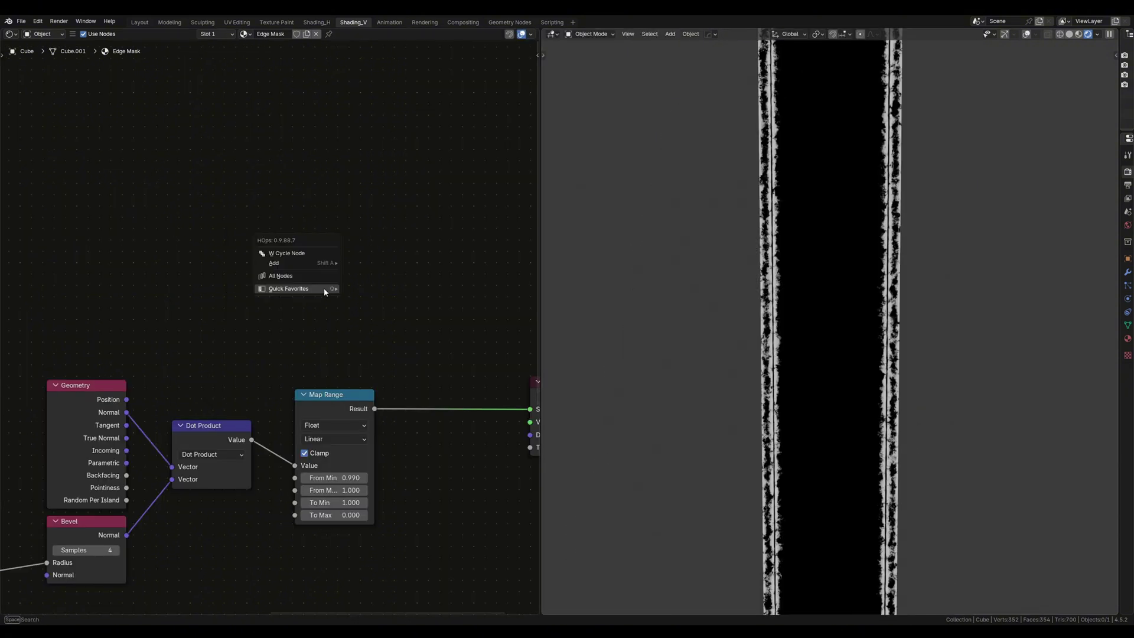
Add an Image Texture node with a new image named 'Edge Mask'
click(382, 319)
click(349, 278)
click(349, 278)
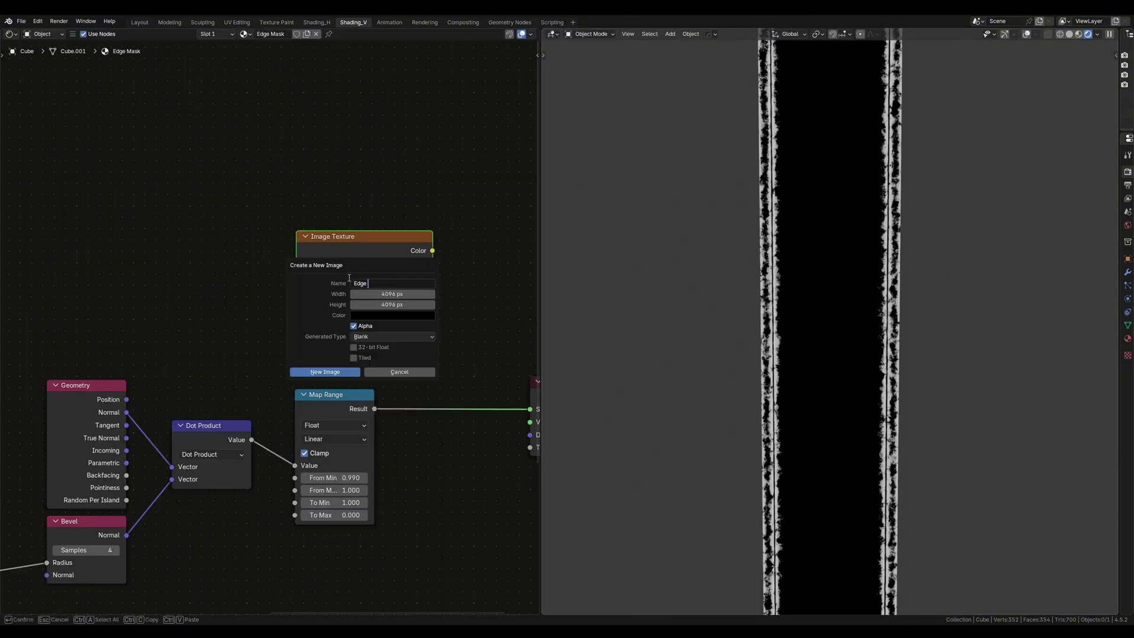
text(Edge Mask)
key(Return)
Send the Map Range result to the surface output and set the bake type to Emit
drag(270, 415, 411, 414)
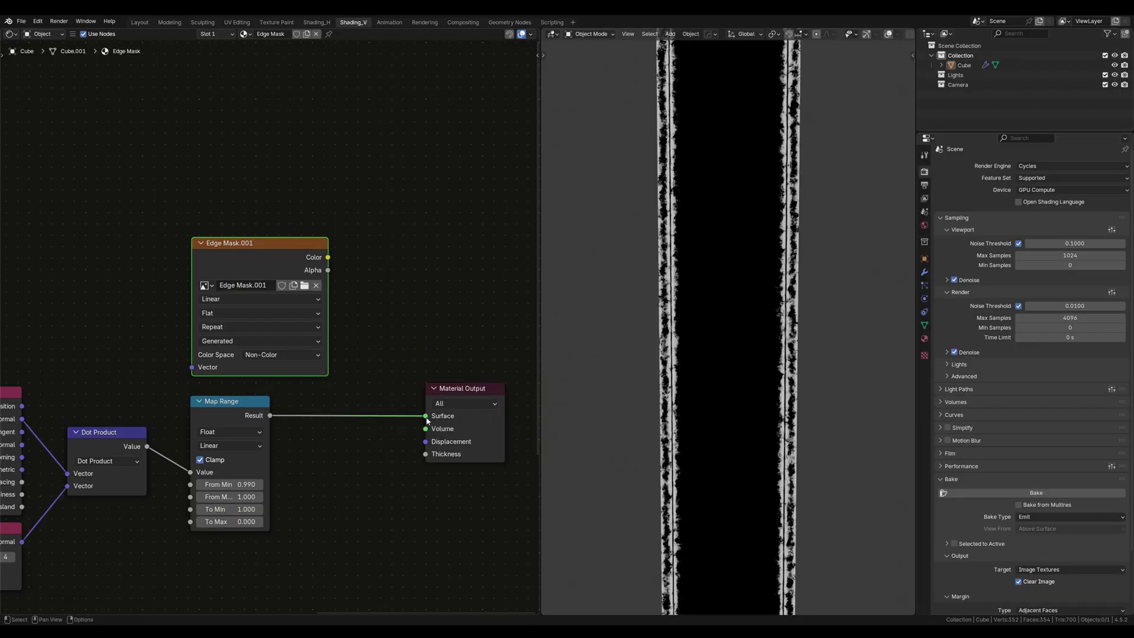
click(948, 218)
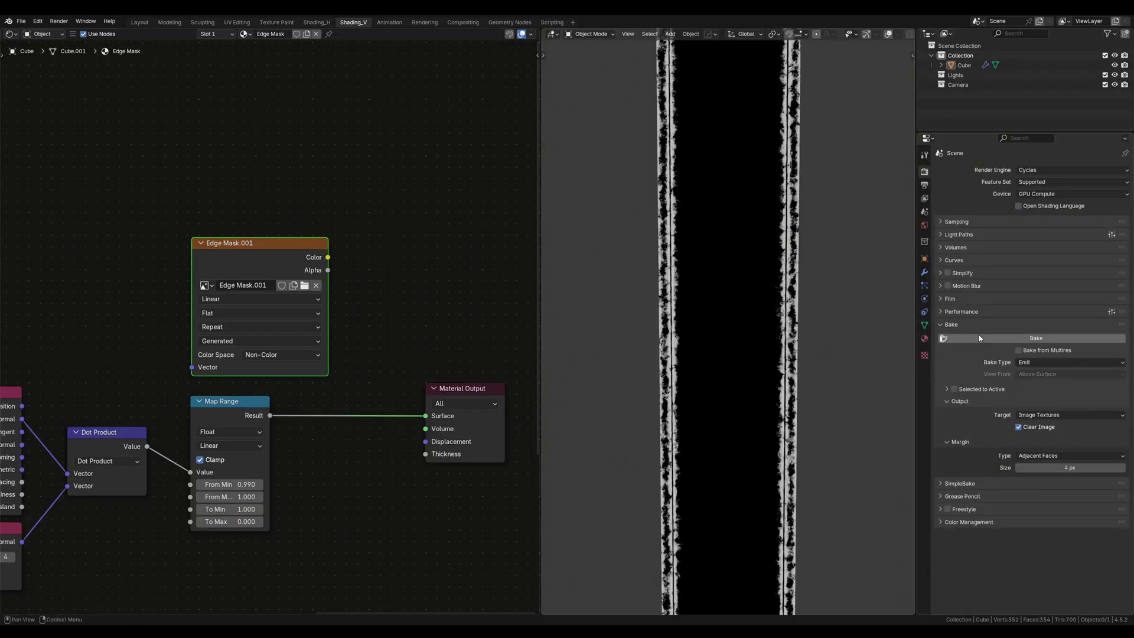
click(1039, 363)
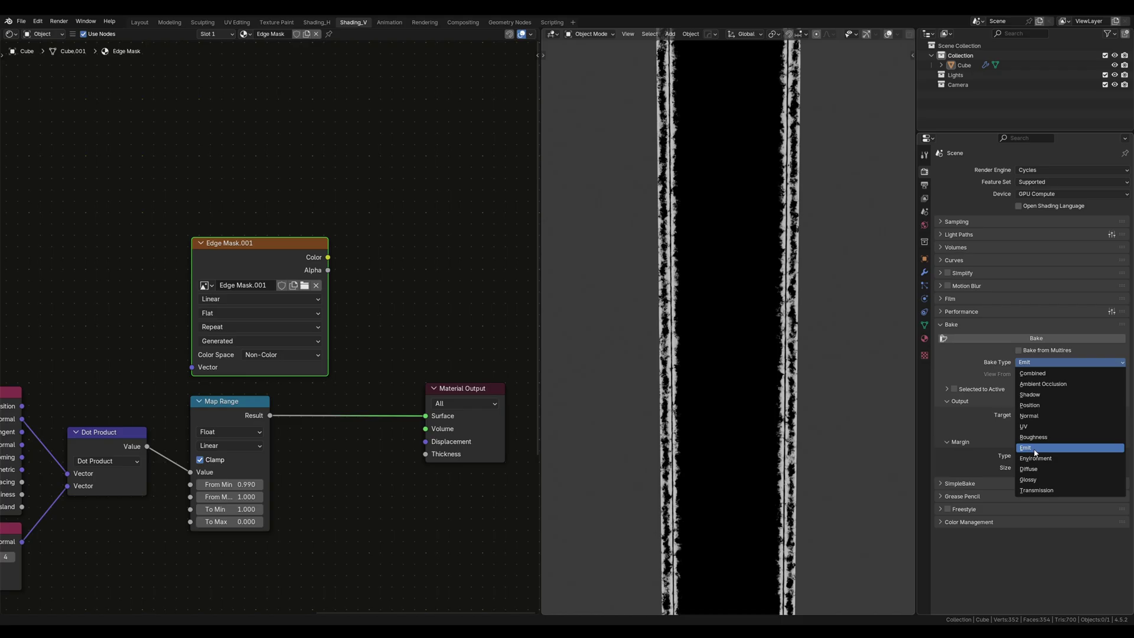
click(1056, 448)
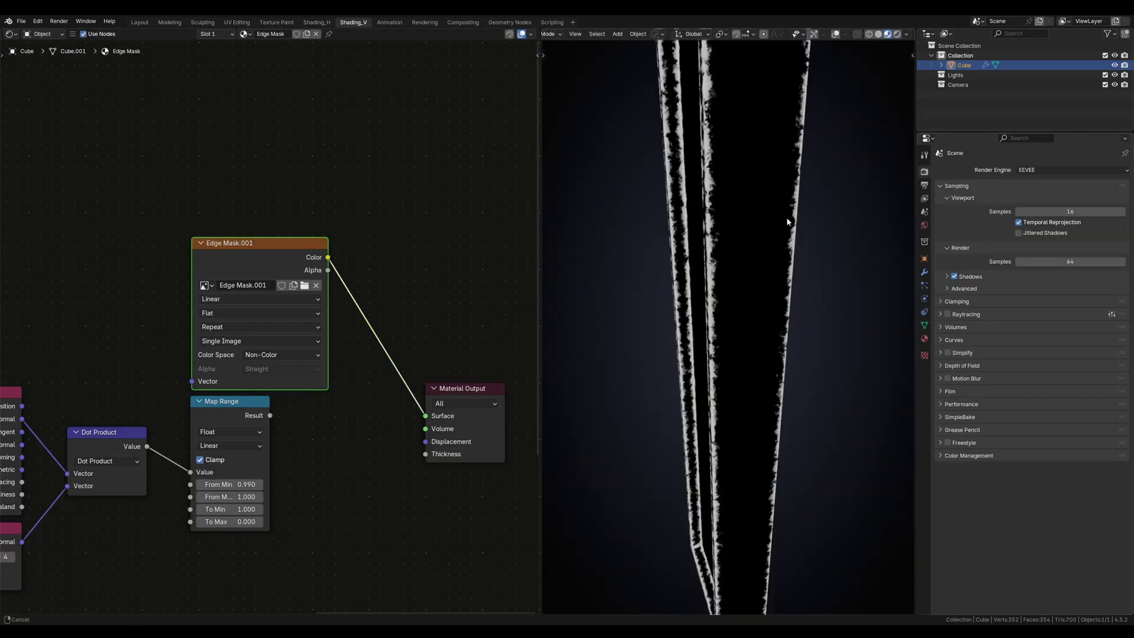
Switch to Cycles, connect the Mix result to Base Color, and paste yellow into Mix colour A
click(1028, 202)
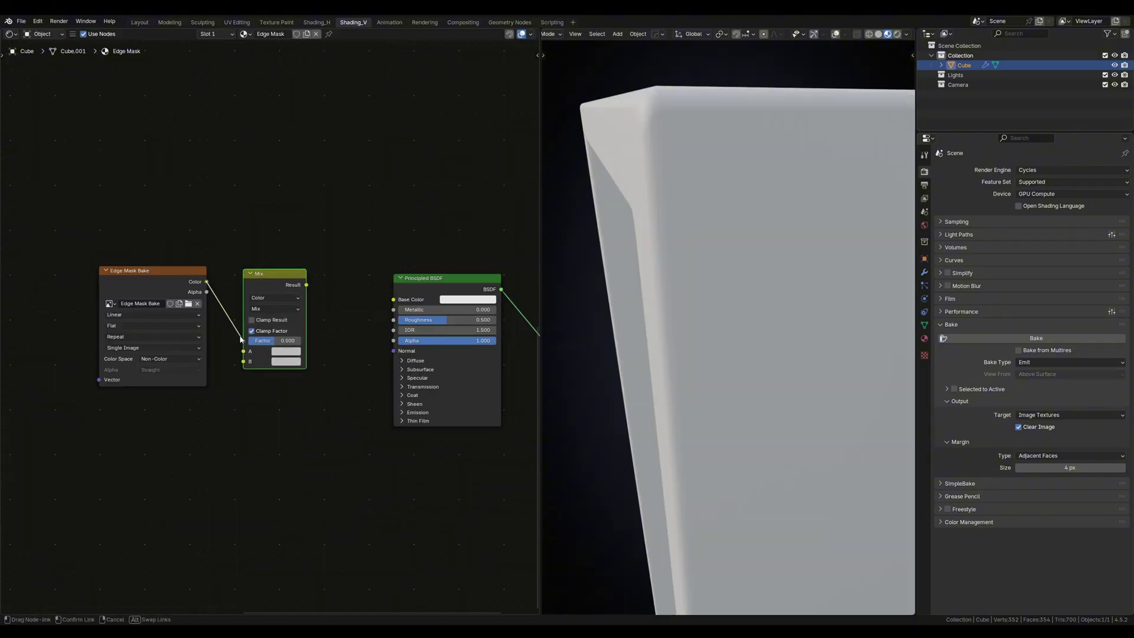
drag(307, 285, 393, 299)
click(286, 351)
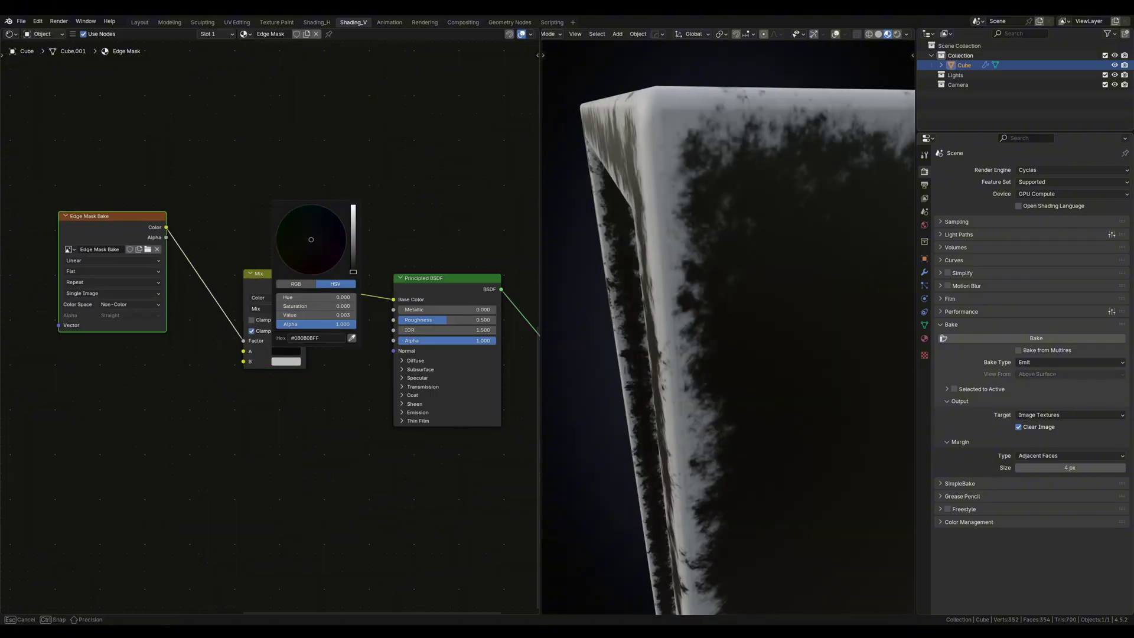
key(ctrl+v)
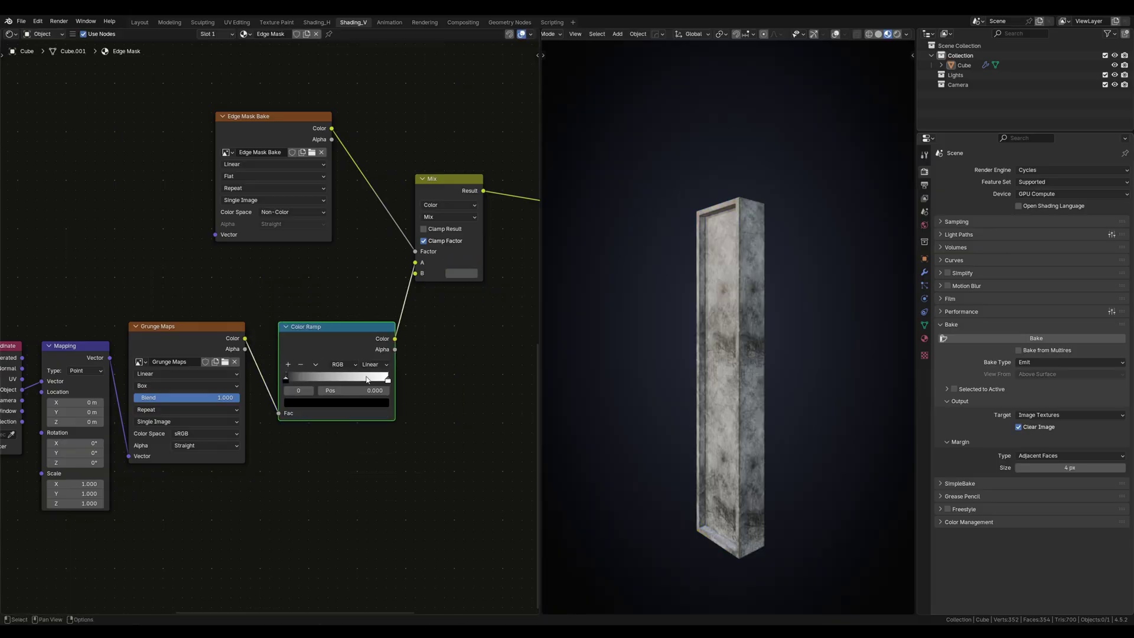
Feed the colour ramp into Mix input A and adjust the ramp colour's hue
click(337, 403)
drag(311, 301, 311, 302)
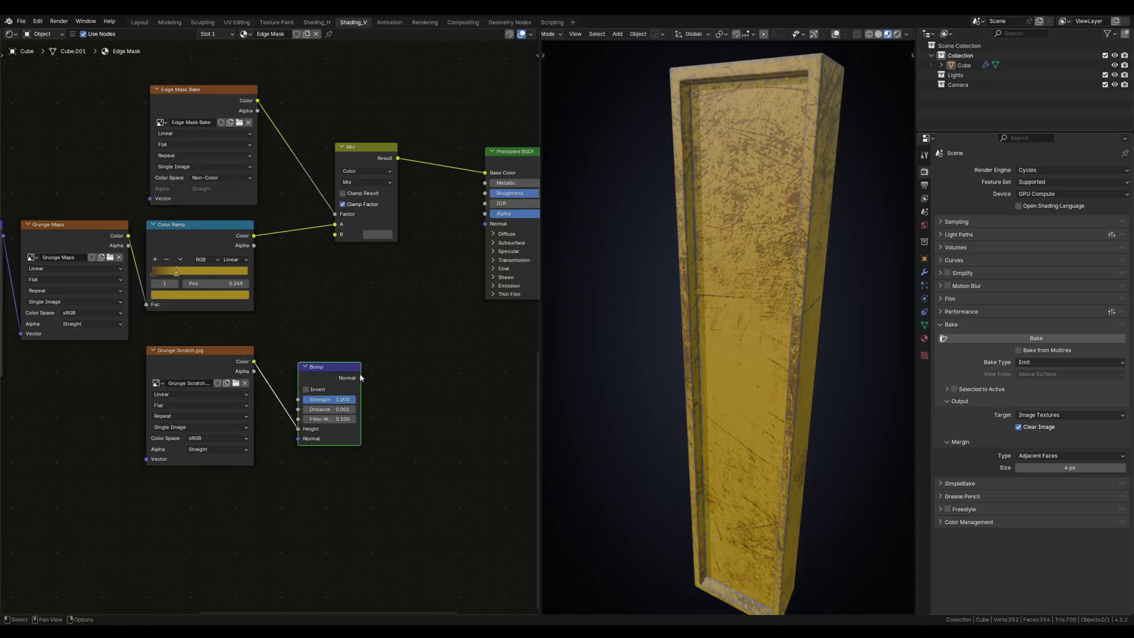
scroll(776, 243, up, 5)
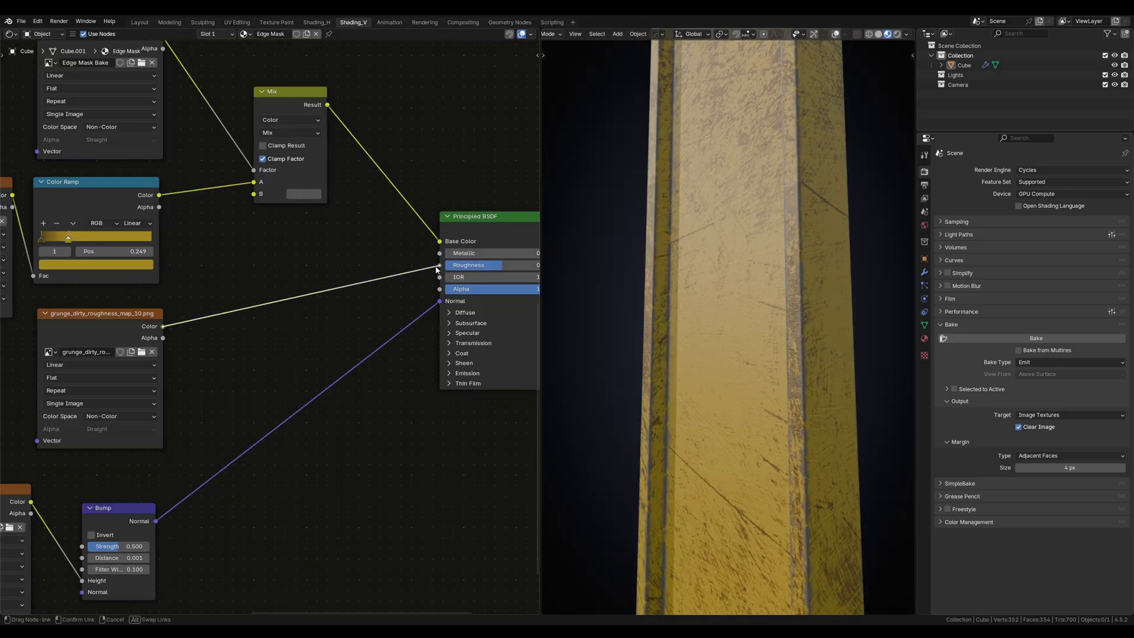
Connect the roughness map to Roughness and change the Multiply value to vary edge-mask width
drag(436, 269, 439, 265)
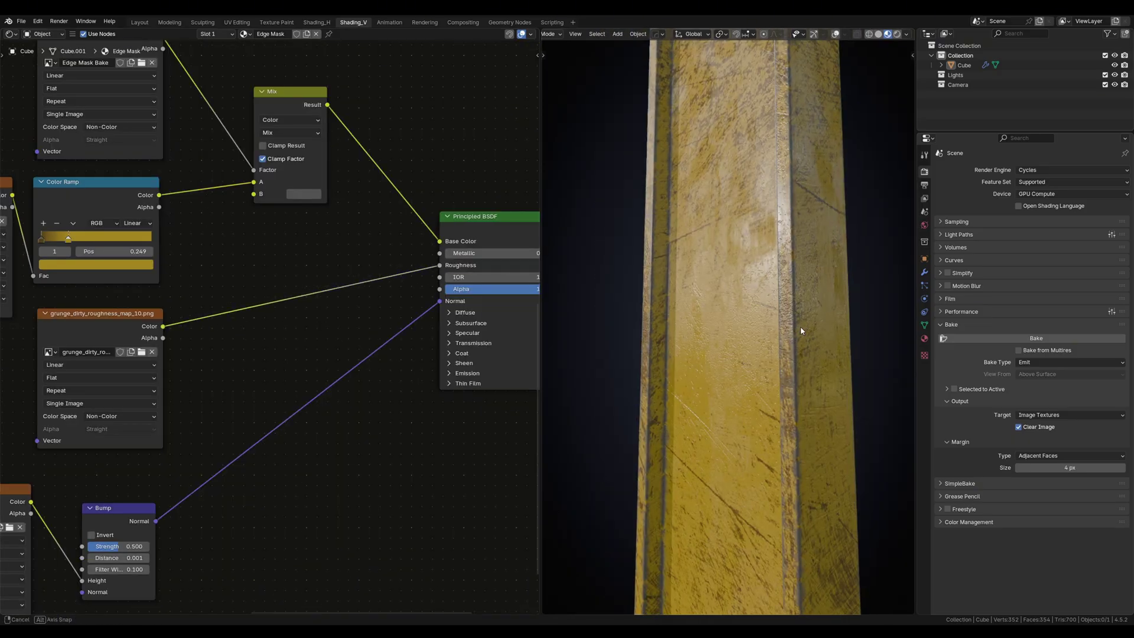
middle_drag(761, 295, 808, 338)
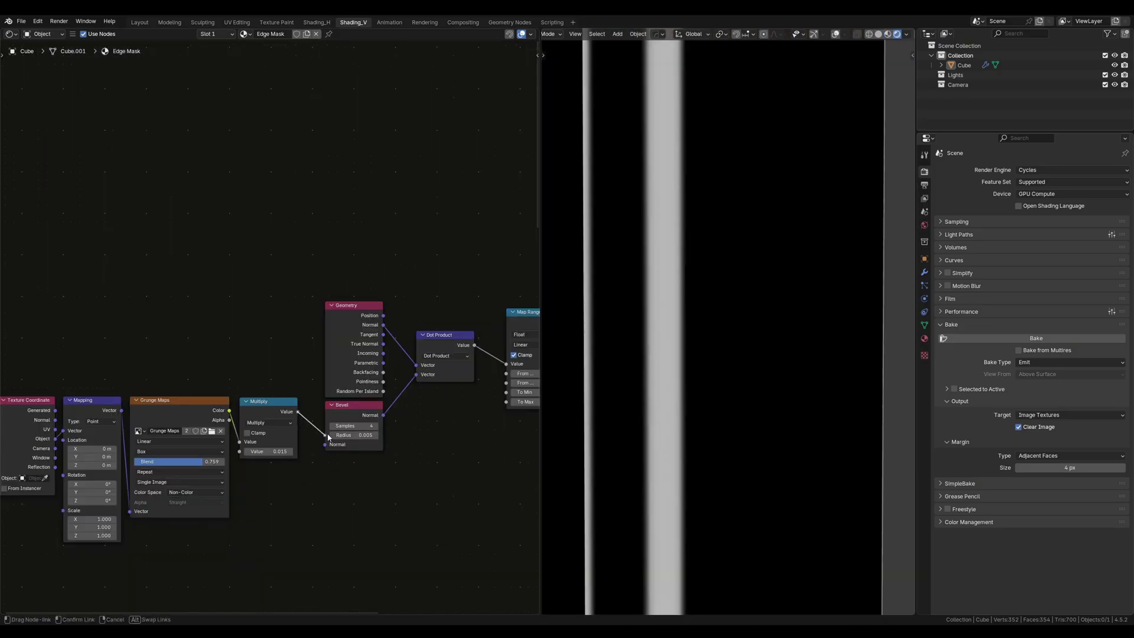
drag(268, 451, 280, 451)
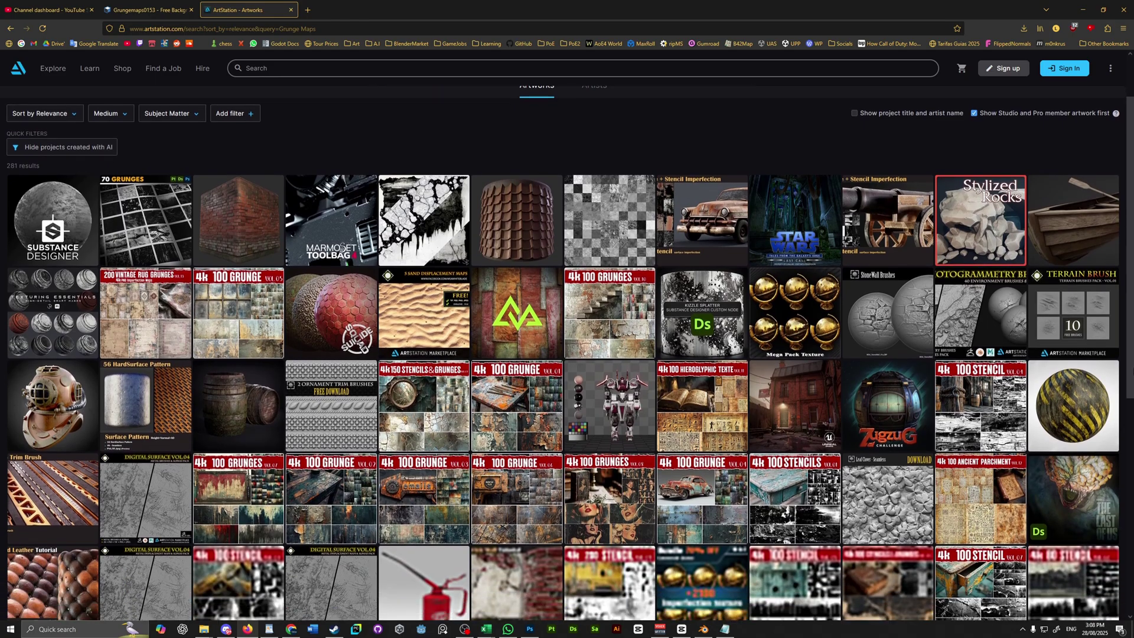
Scroll through the ArtStation grunge map listings
scroll(1131, 519, down, 2)
scroll(1130, 520, up, 3)
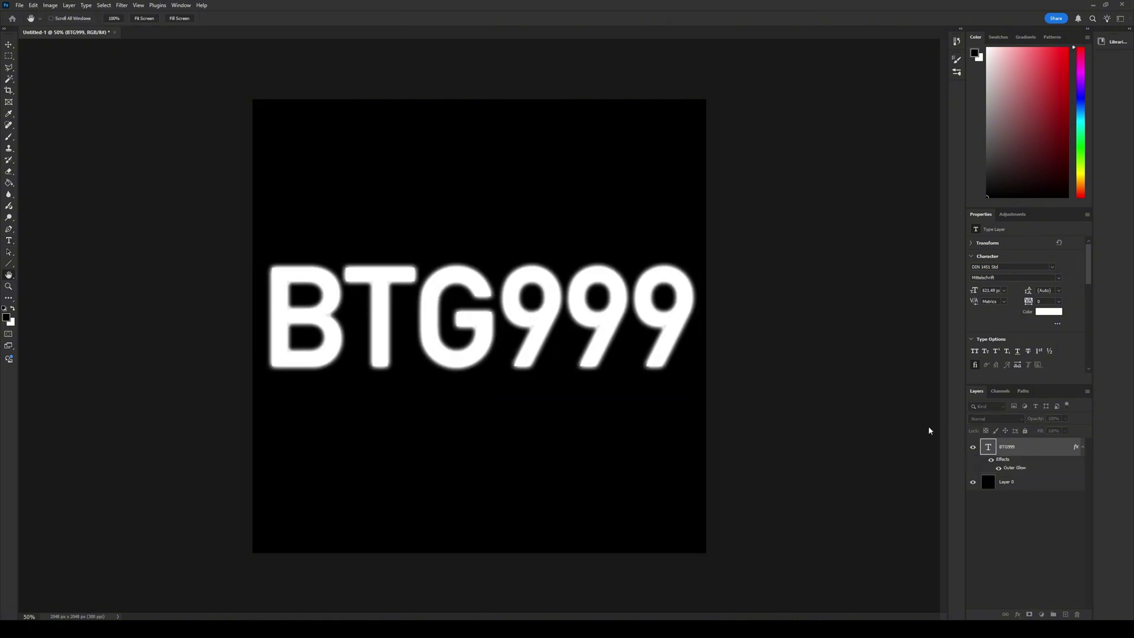
Give the BTG999 type layer an Outer Glow layer style in Photoshop
key(t)
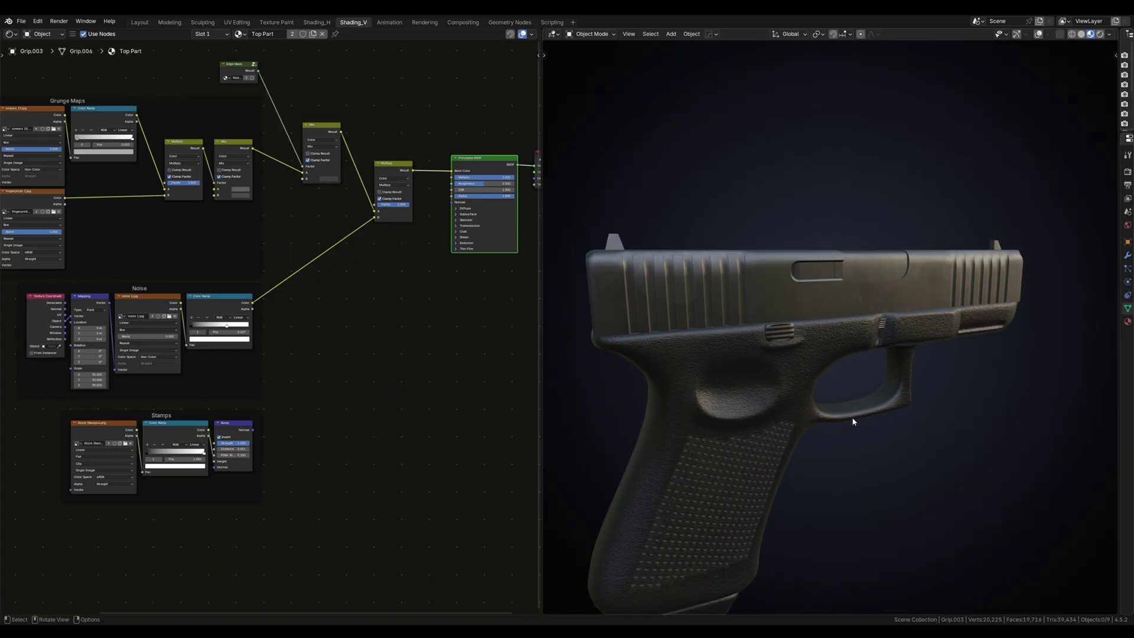
middle_drag(851, 417, 715, 457)
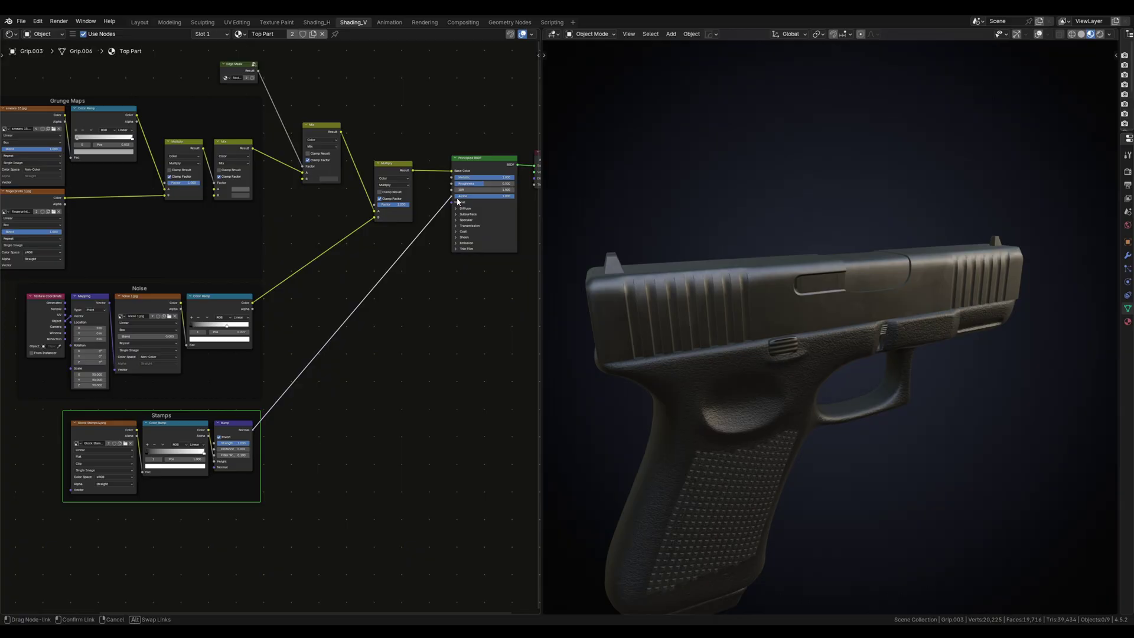
Put the grip into Edit Mode and box-select its faces to view their UV island
middle_drag(992, 402, 1048, 402)
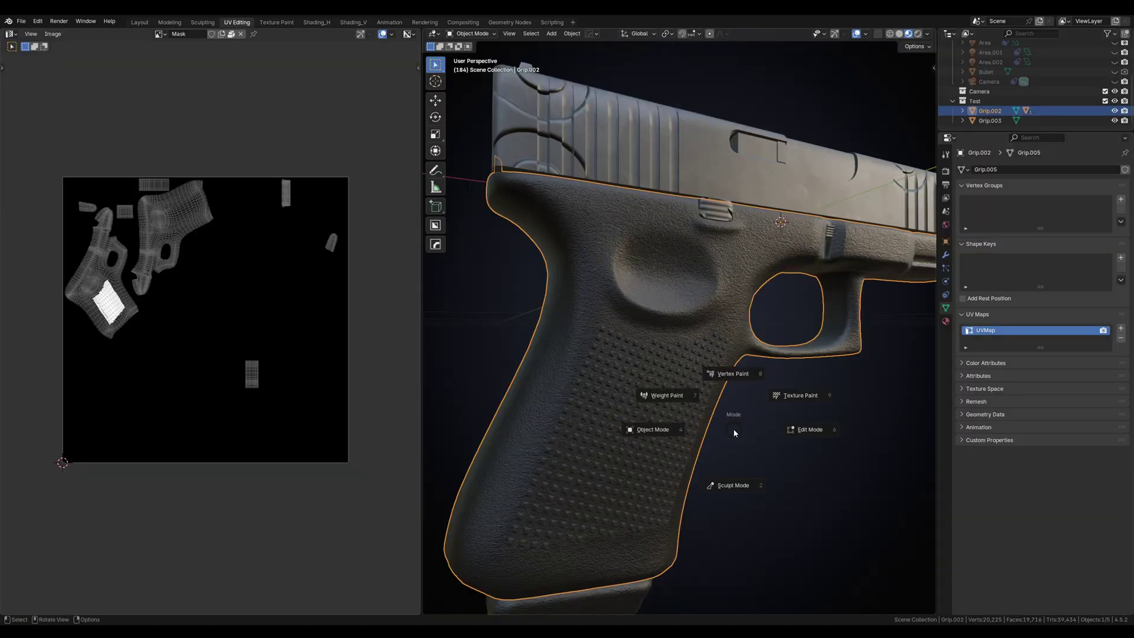
click(738, 430)
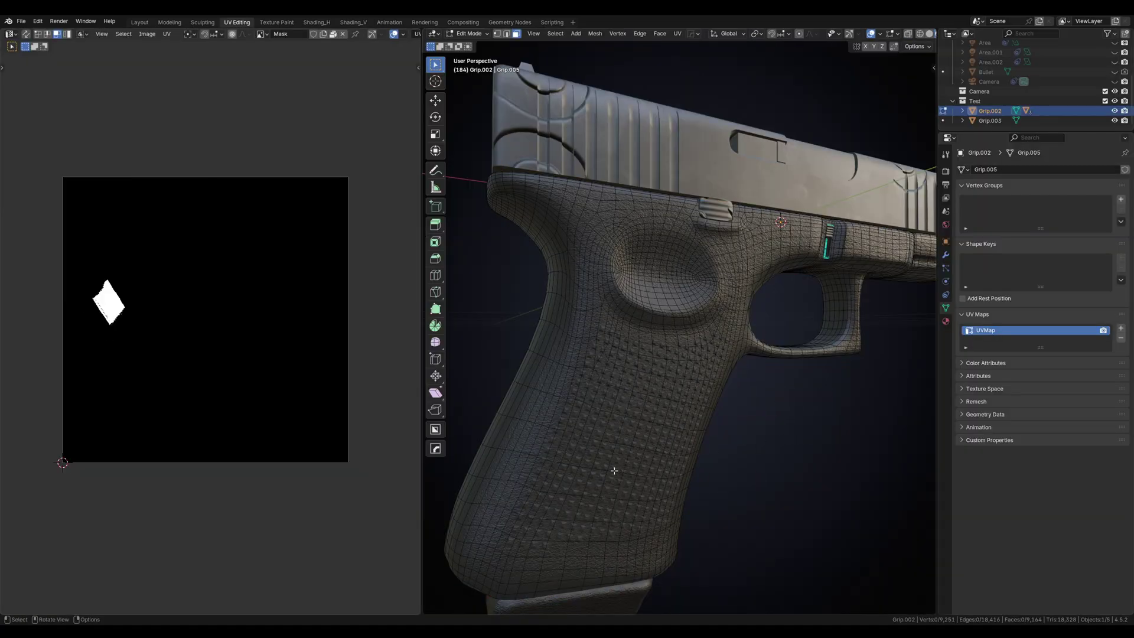
drag(526, 517, 697, 384)
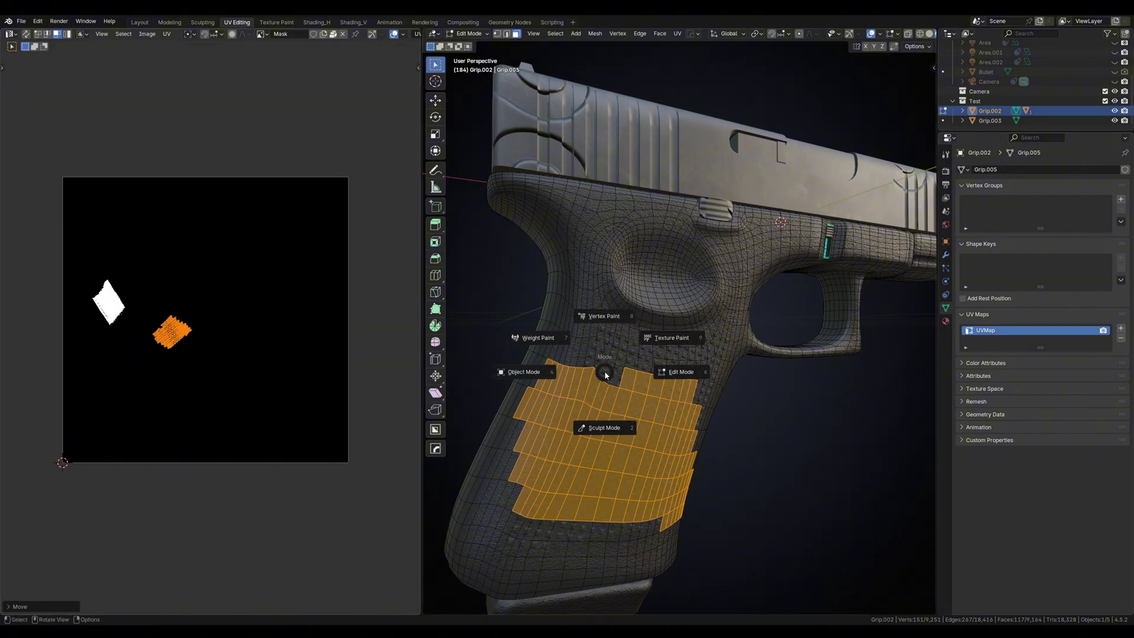
click(559, 378)
Put Grip.002 into Edit Mode and box-select its faces to show the painted mask island
middle_drag(816, 452, 795, 415)
key(ctrl+z)
scroll(779, 374, up, 8)
scroll(177, 354, up, 10)
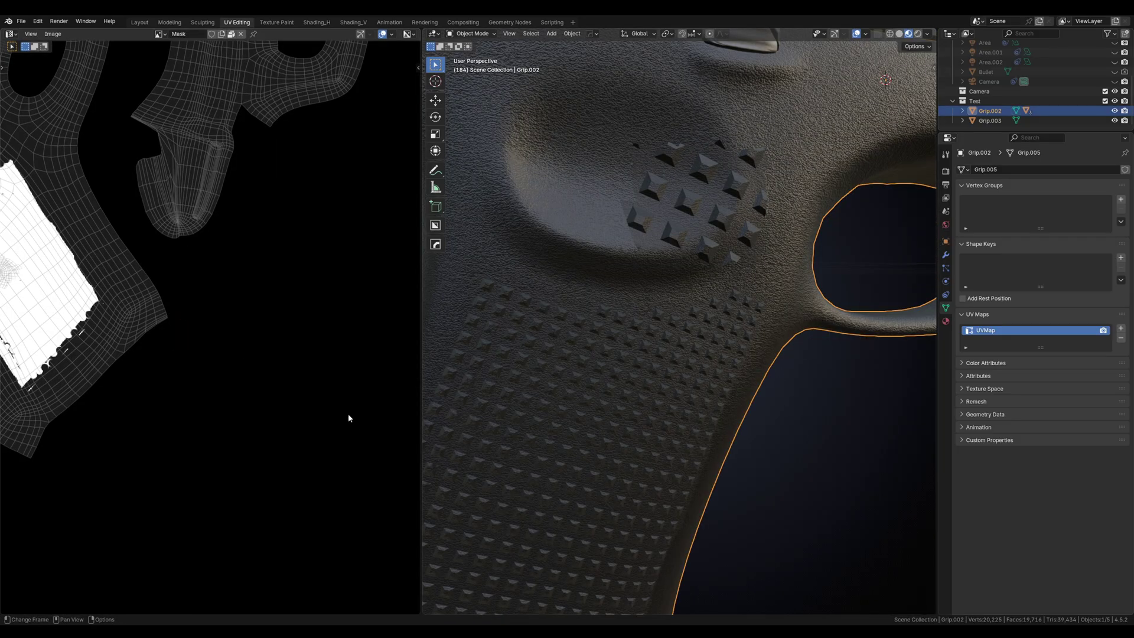
scroll(91, 411, down, 3)
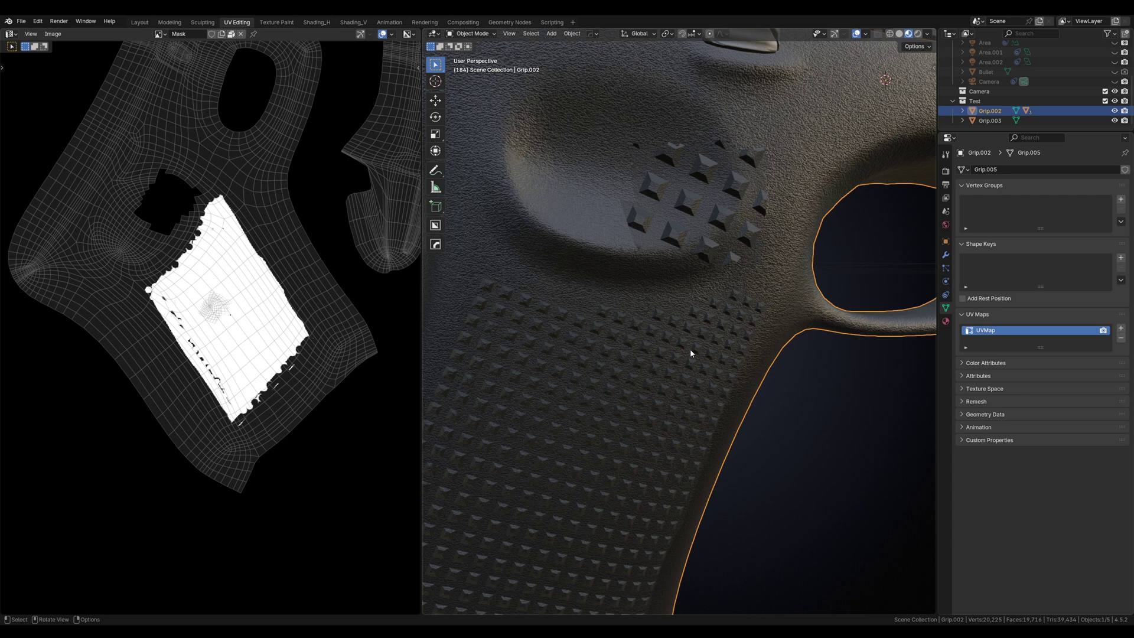
key(ctrl+Tab)
key(Tab)
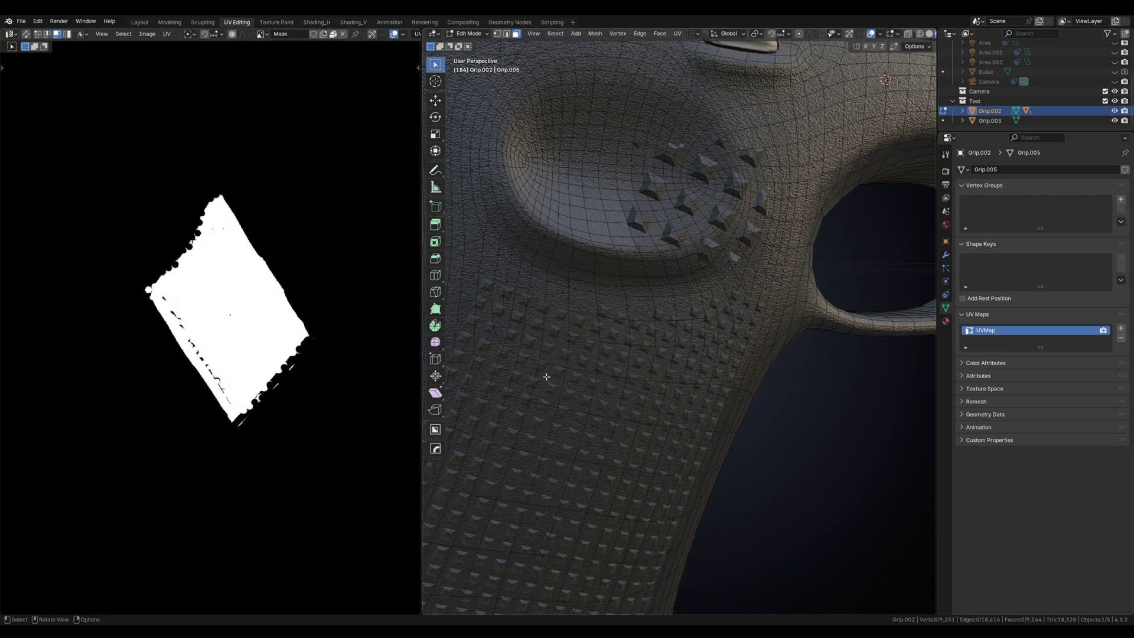
drag(499, 403, 799, 133)
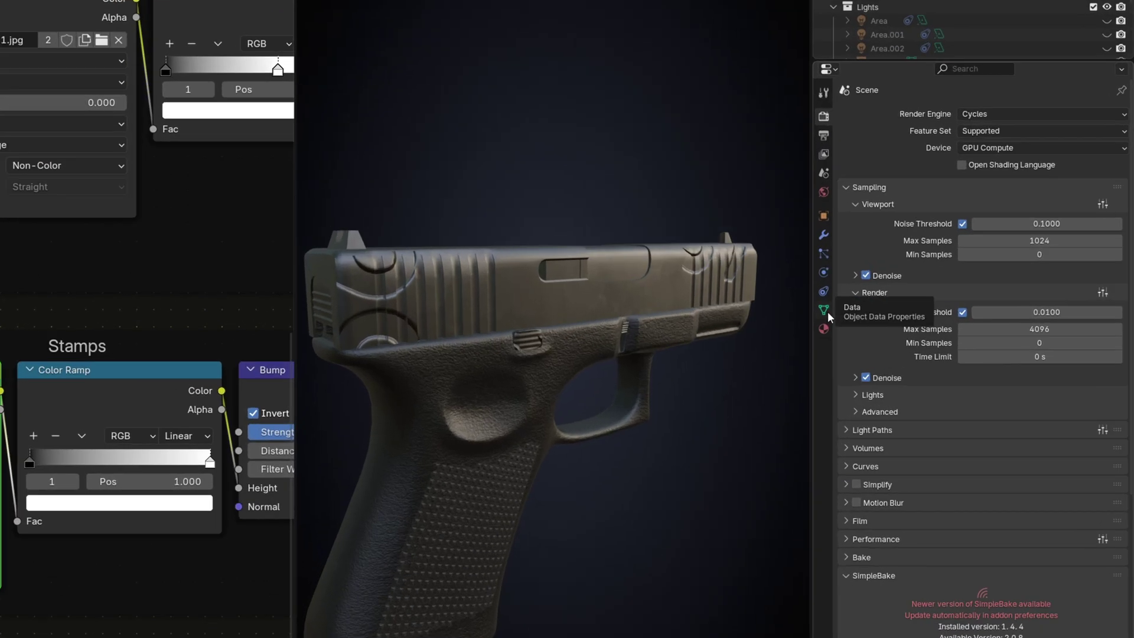
Add a second UV map to the slide and name it 'New UV Map'
click(916, 309)
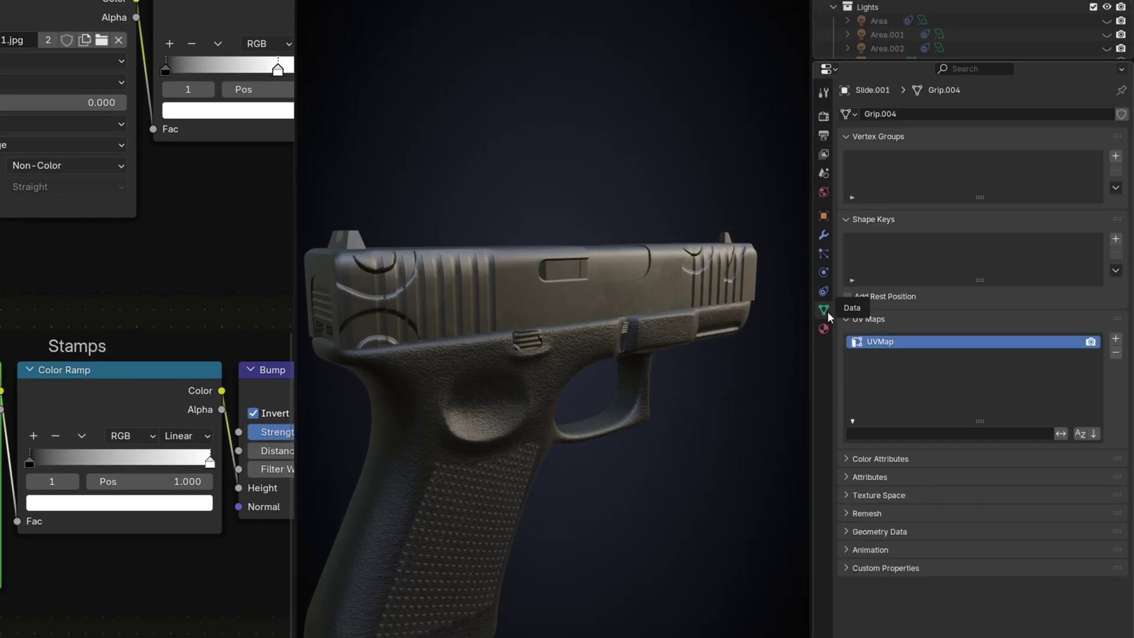
click(884, 318)
click(1115, 340)
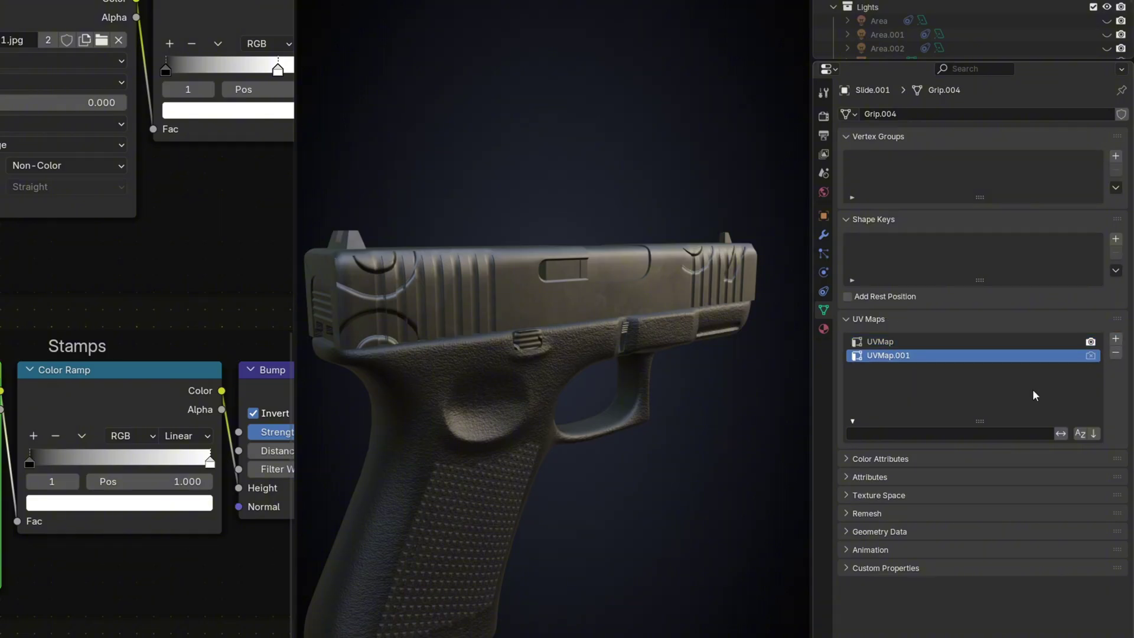
double_click(973, 355)
text(New UV Map)
key(Return)
Add a UV Map node set to New UV Map and link it to the stamp image Vector
key(shift+a)
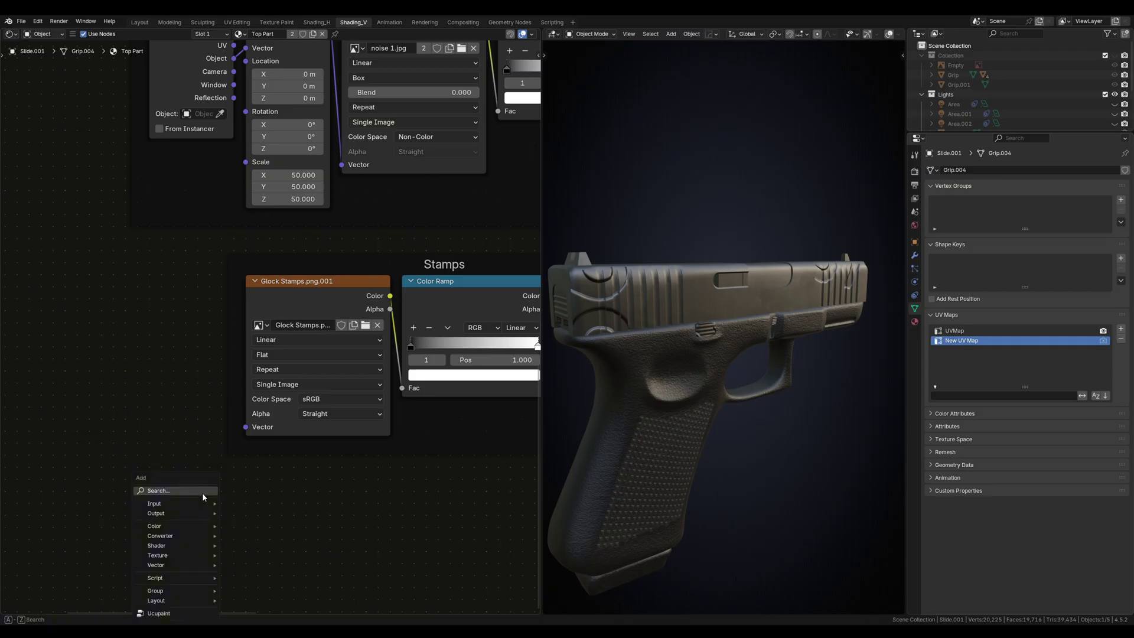
text(uv map)
key(Return)
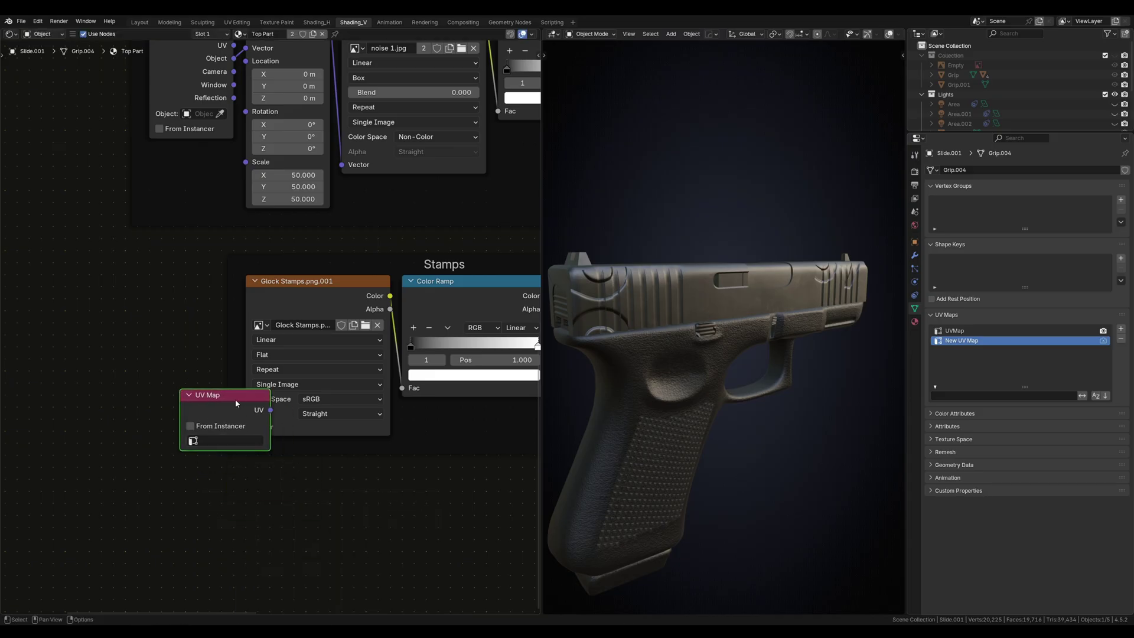
click(174, 398)
drag(212, 400, 246, 427)
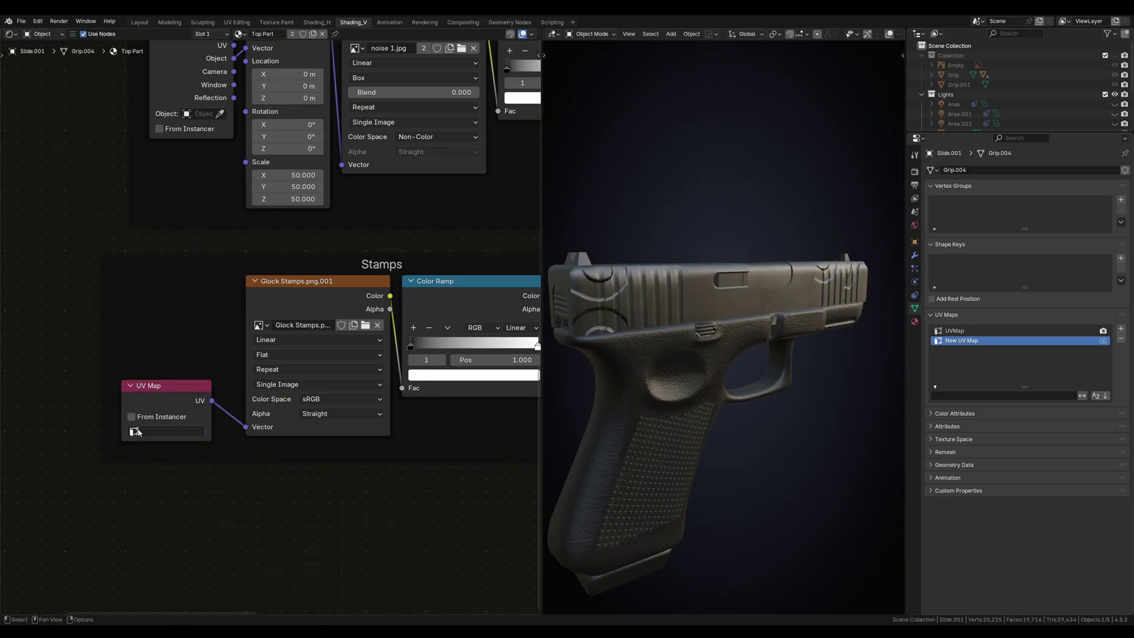
click(166, 431)
click(162, 471)
mouse_move(799, 423)
middle_down()
mouse_move(788, 427)
mouse_move(817, 423)
middle_up()
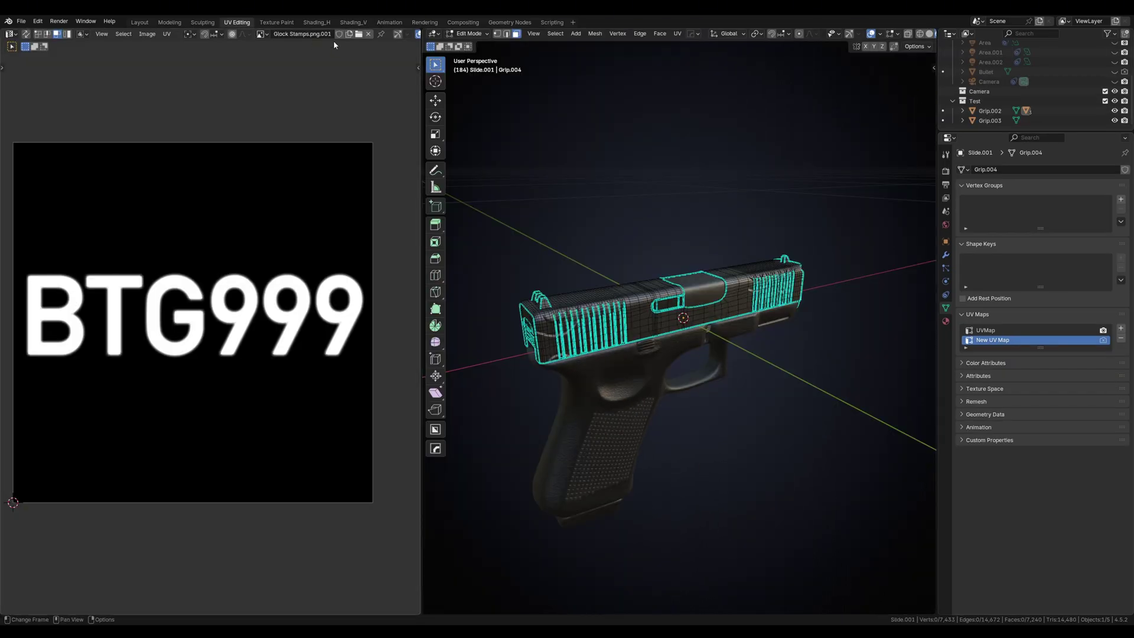
Make New UV Map active, project the slide patch from front view, and scale the island
scroll(333, 41, down, 3)
click(354, 34)
key(KP_1)
scroll(675, 270, up, 3)
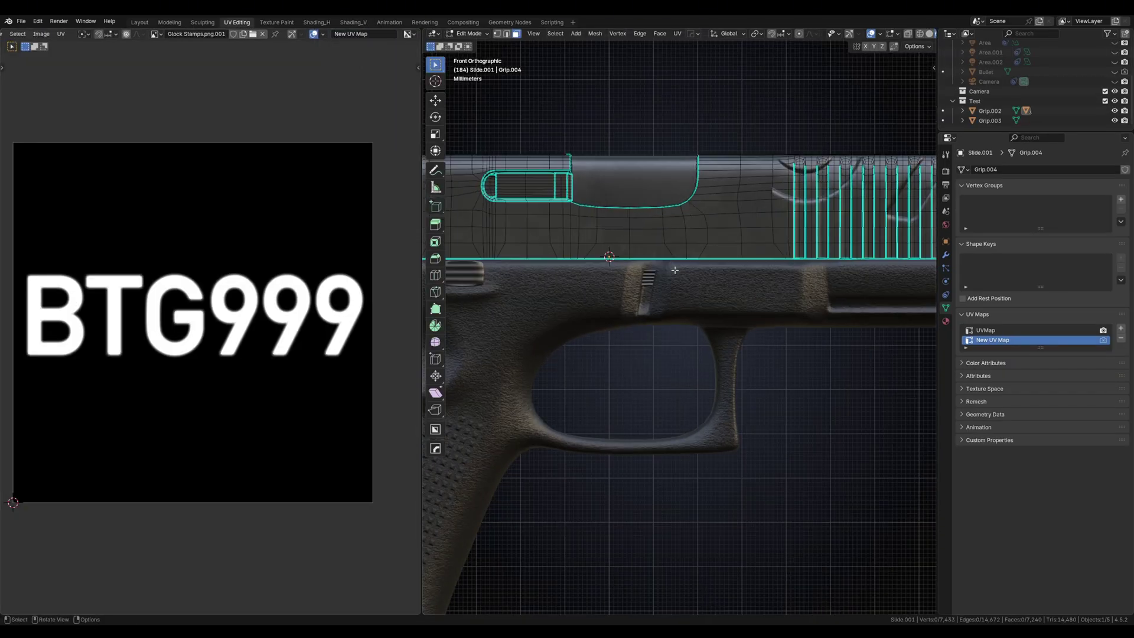
shift+middle_drag(674, 269, 686, 281)
key(l)
key(u)
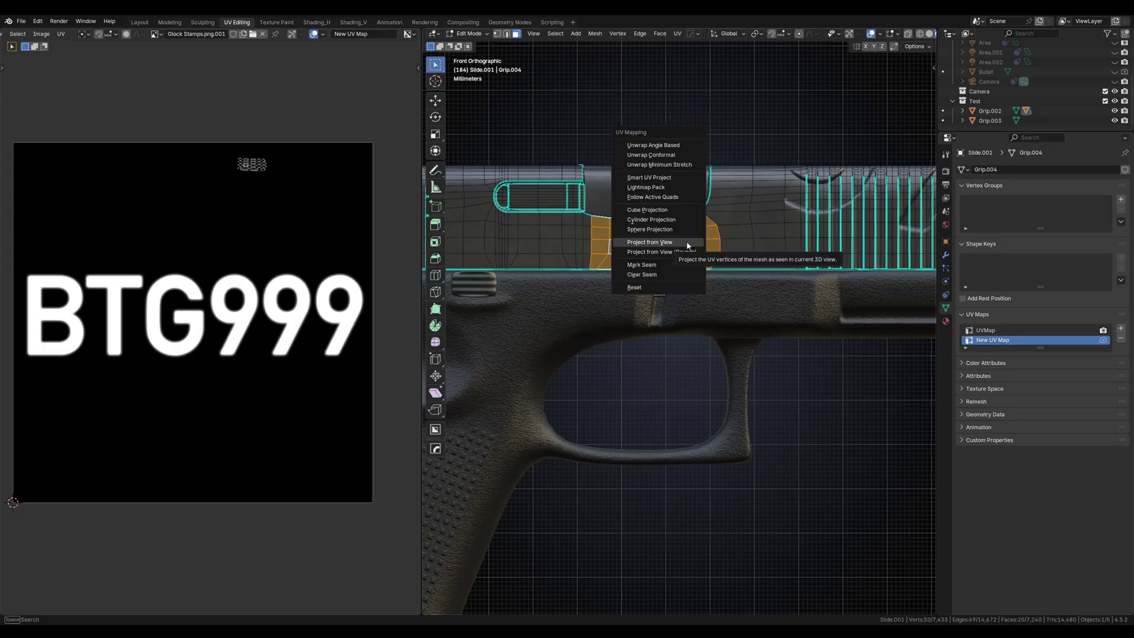
click(684, 243)
key(s)
click(315, 347)
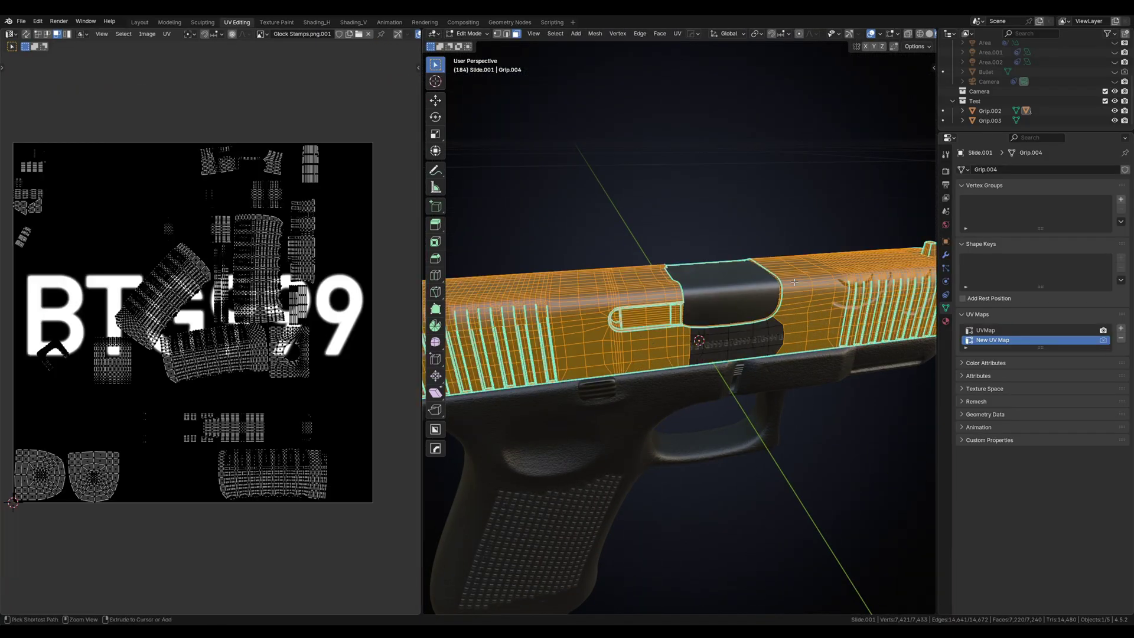
Set the stamp image's Extension to Clip so it appears only once
scroll(206, 331, down, 5)
key(ctrl+Tab)
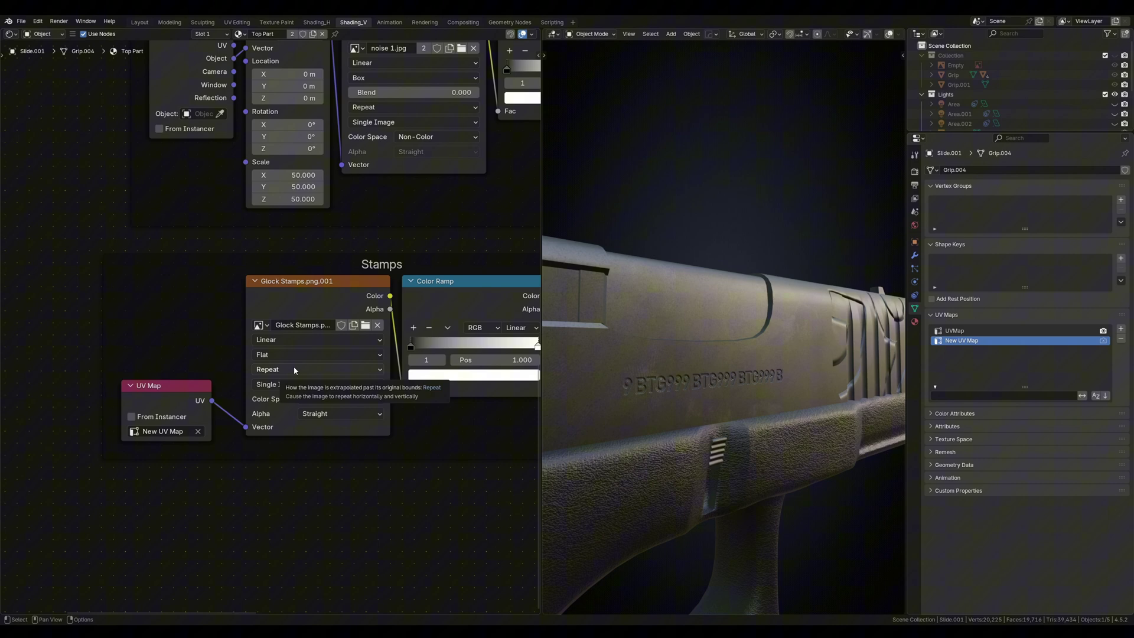
click(292, 366)
click(274, 425)
key(KP_0)
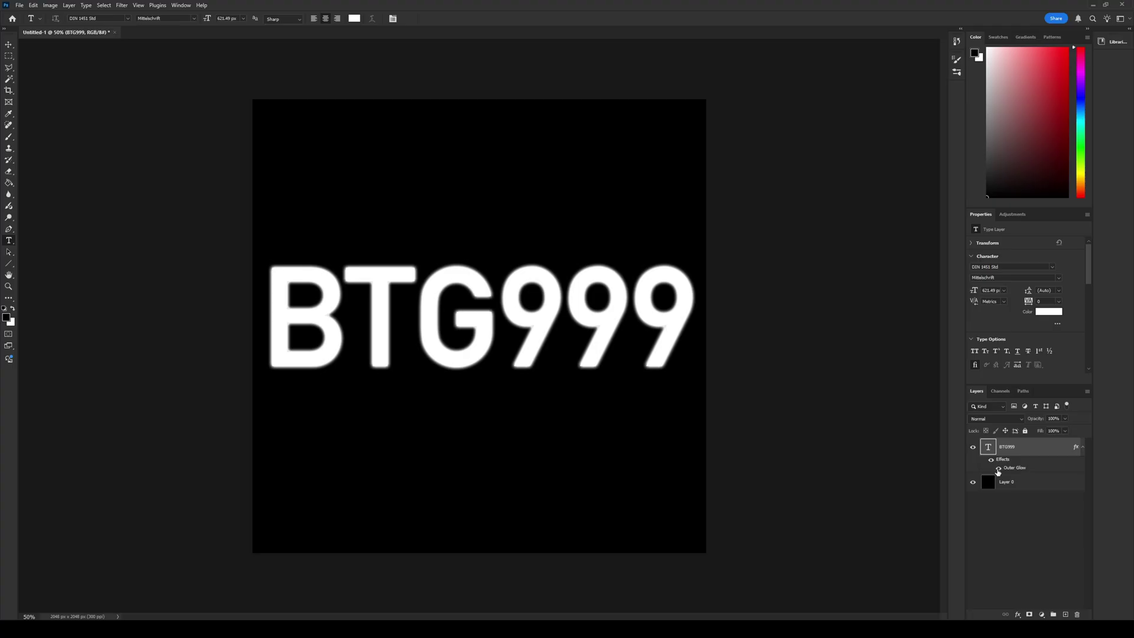
Compare the stamp with and without Outer Glow, then link Outer Glow Color to the Color Ramp Fac
click(998, 469)
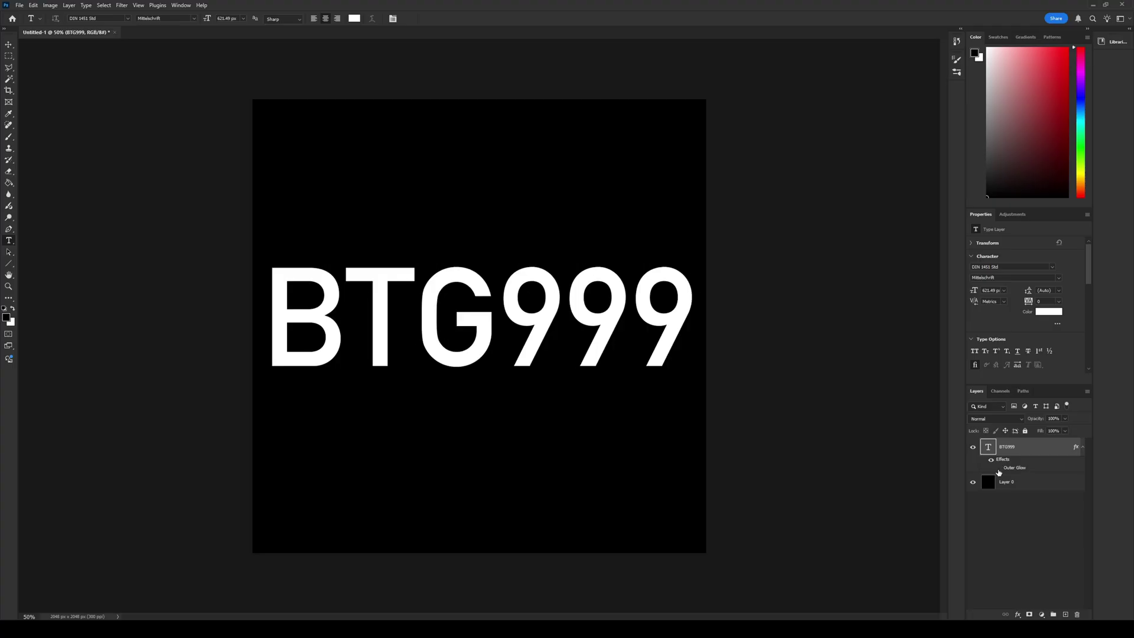
click(998, 468)
click(998, 468)
click(998, 468)
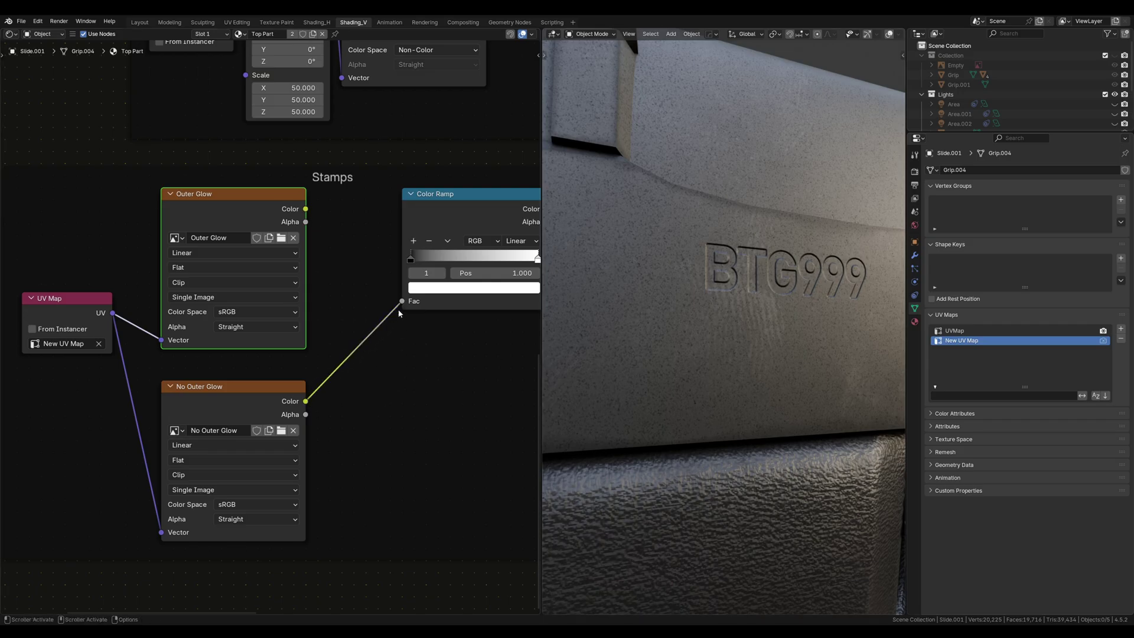
middle_drag(567, 274, 675, 281)
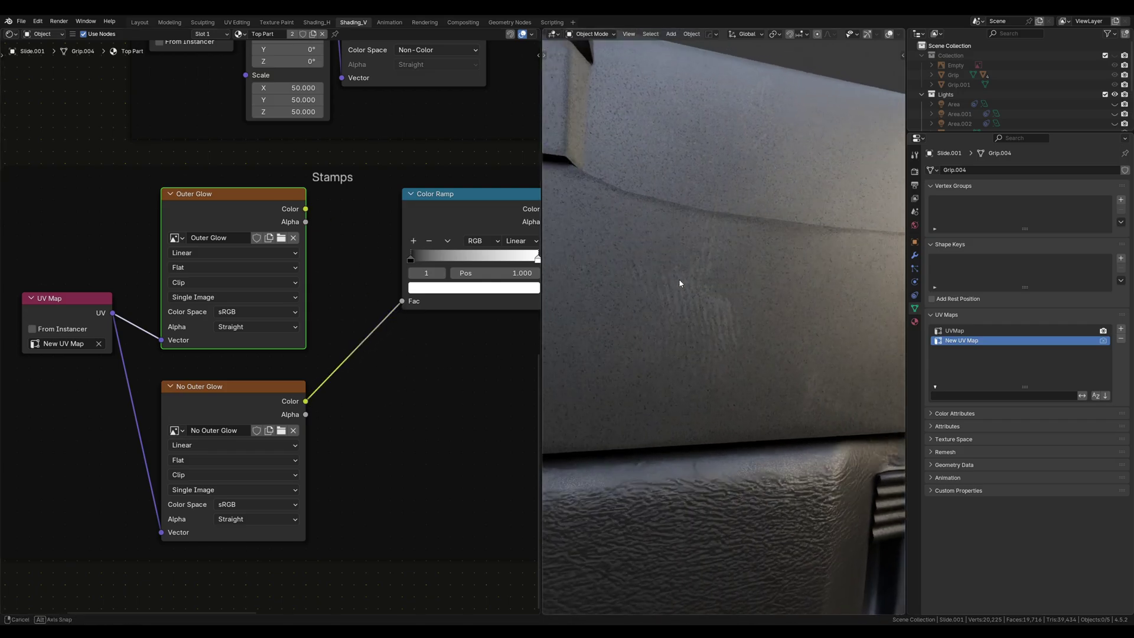
drag(402, 307, 402, 307)
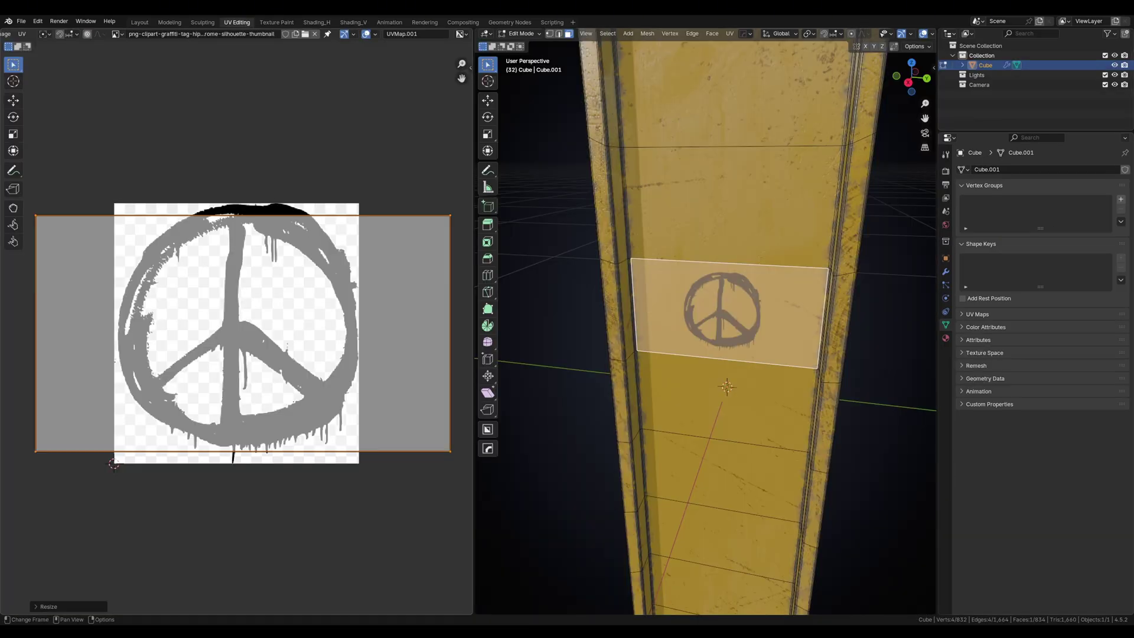
Scale and move the peace-sign decal's UV island, then enlarge the upper face's island over the sign
key(s)
key(g)
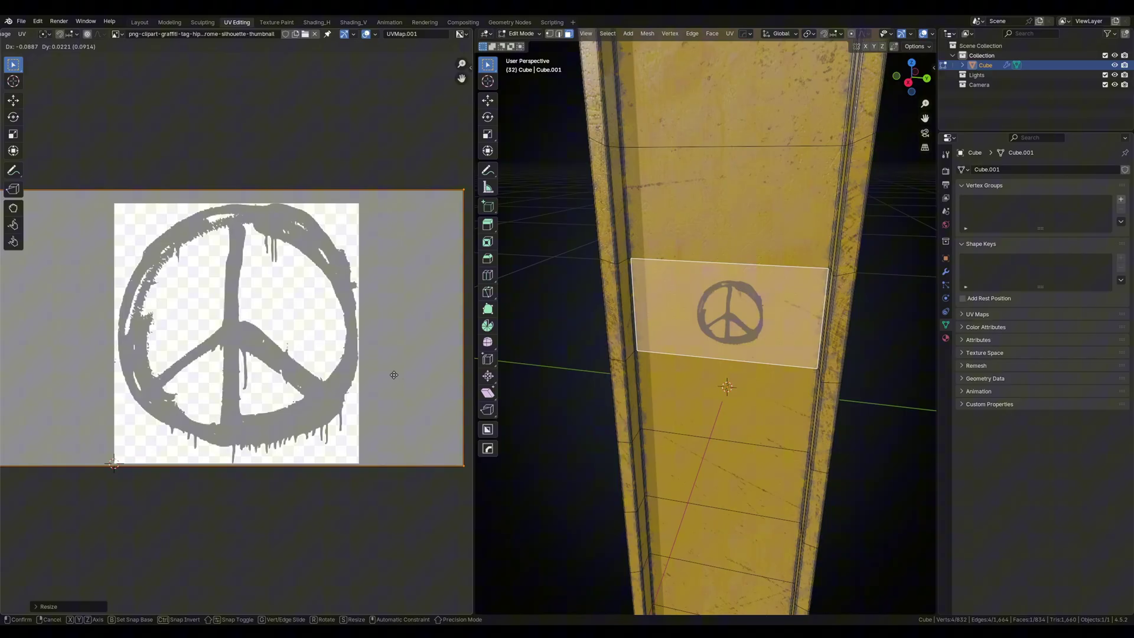
click(412, 379)
click(770, 212)
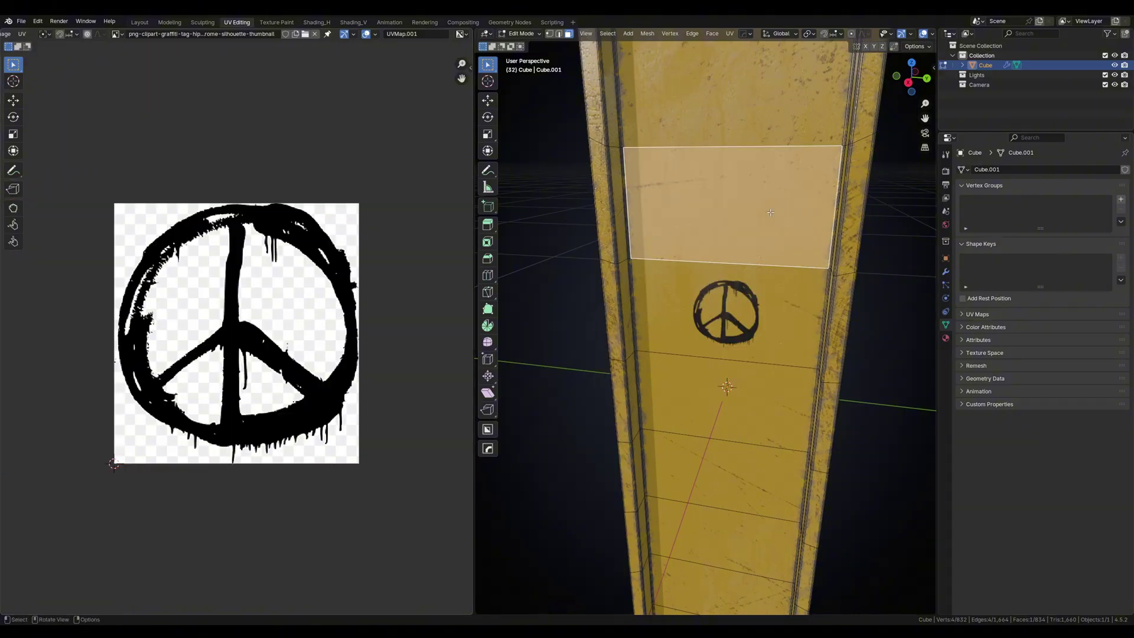
key(s)
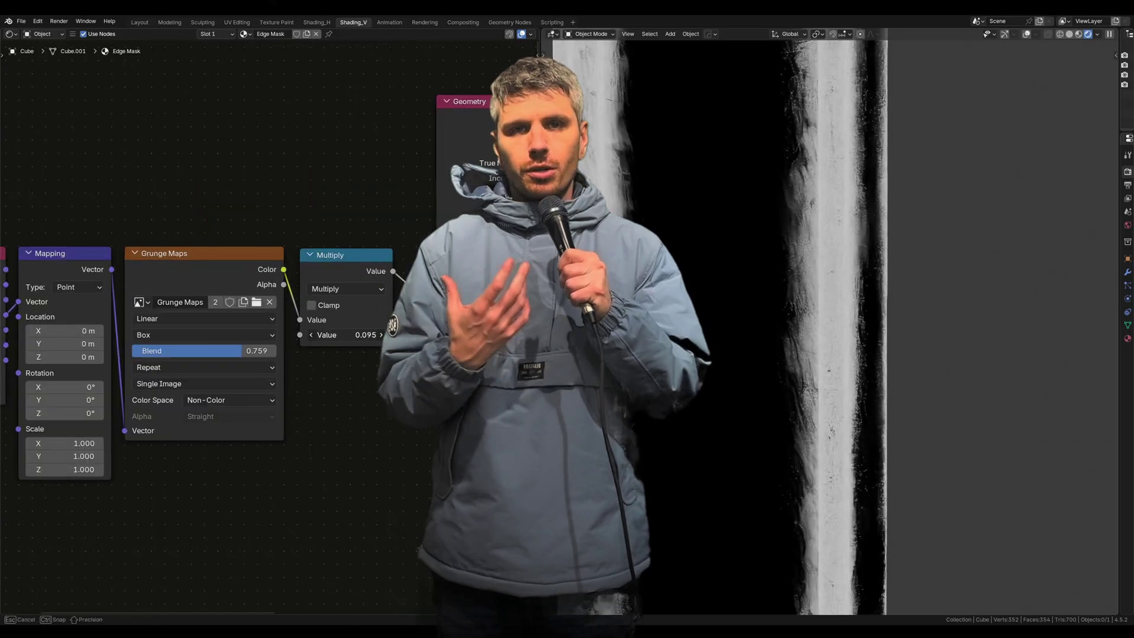
Drop the Multiply node value from 0.095 to 0.045 and orbit to check the pillar
drag(346, 335, 315, 335)
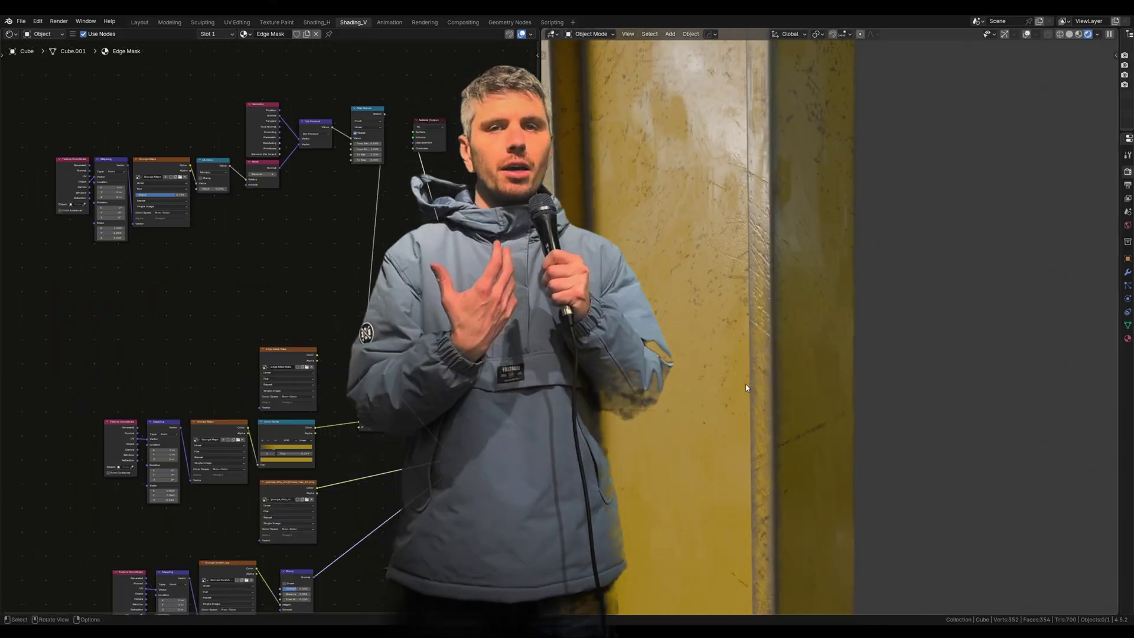
middle_drag(768, 354, 833, 389)
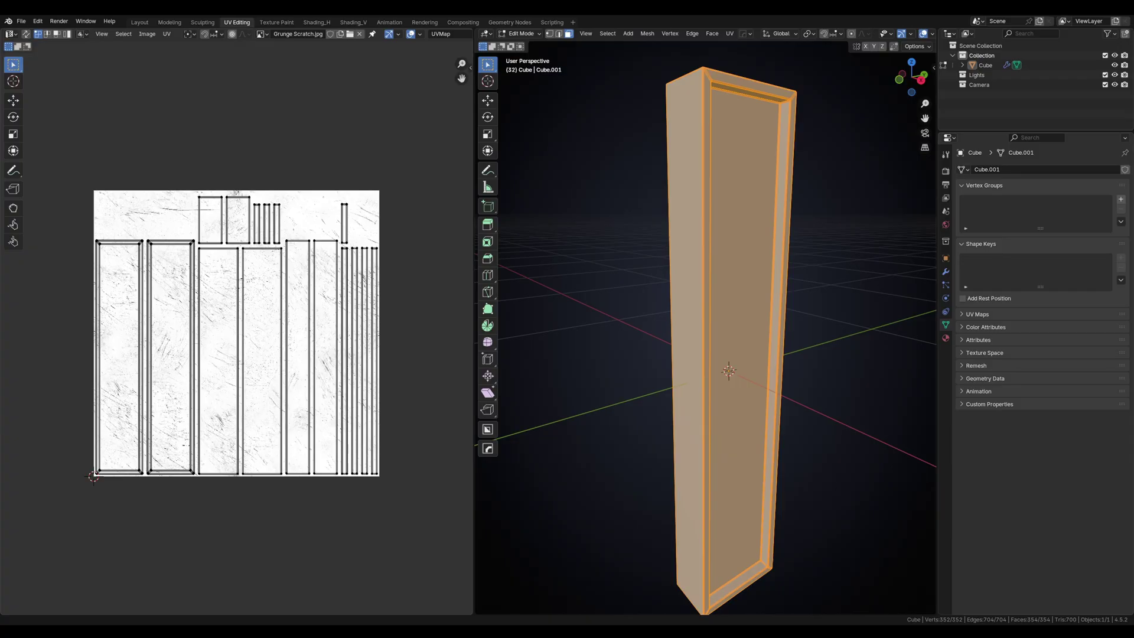
Unwrap the pillar with Smart UV Project
key(u)
click(660, 401)
click(636, 491)
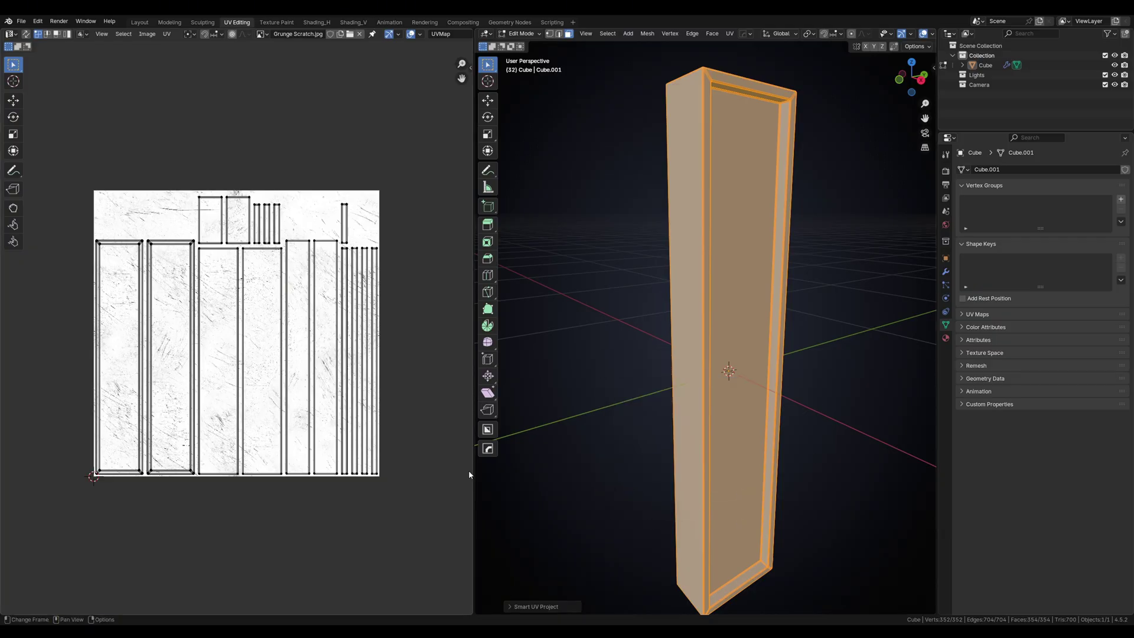
scroll(705, 330, up, 5)
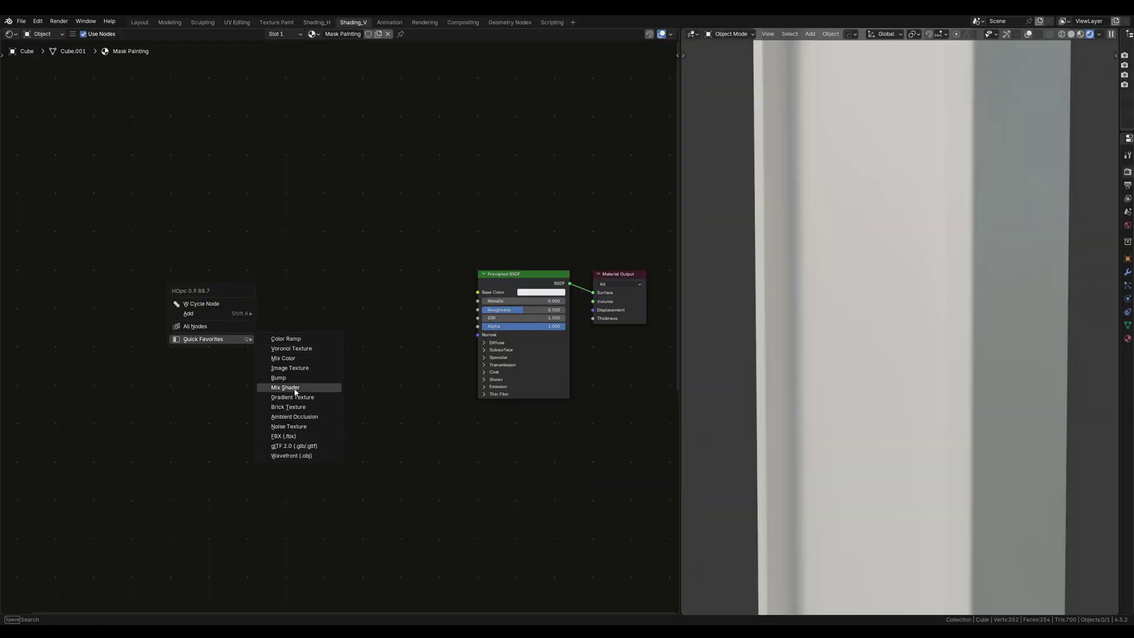
Insert a Mix node into Base Color and set its B colour to grey
click(296, 388)
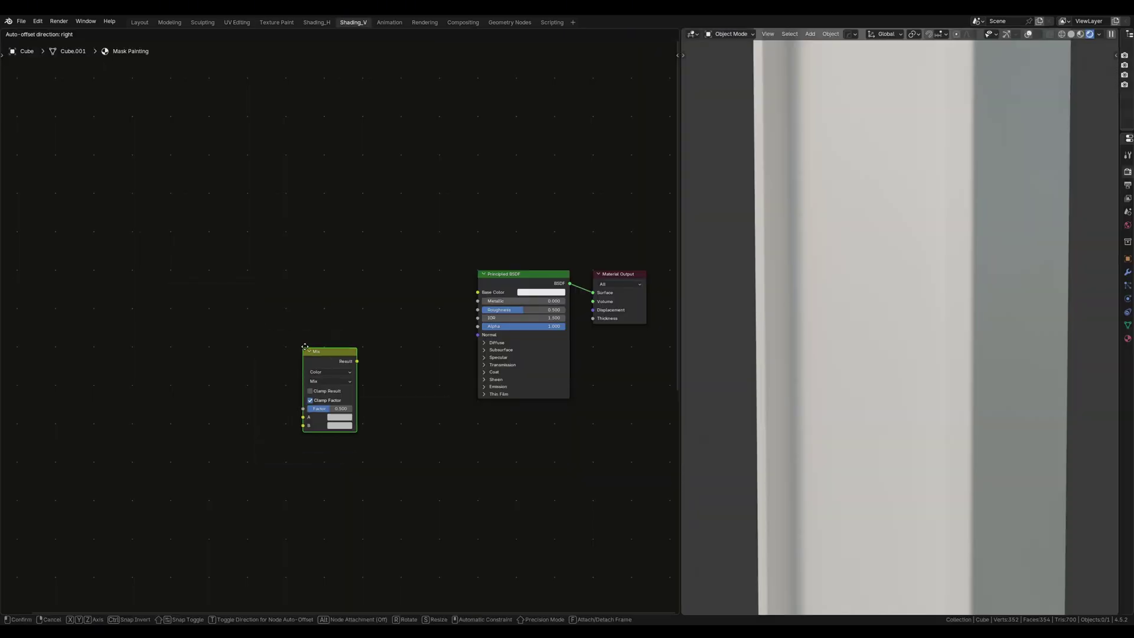
click(355, 293)
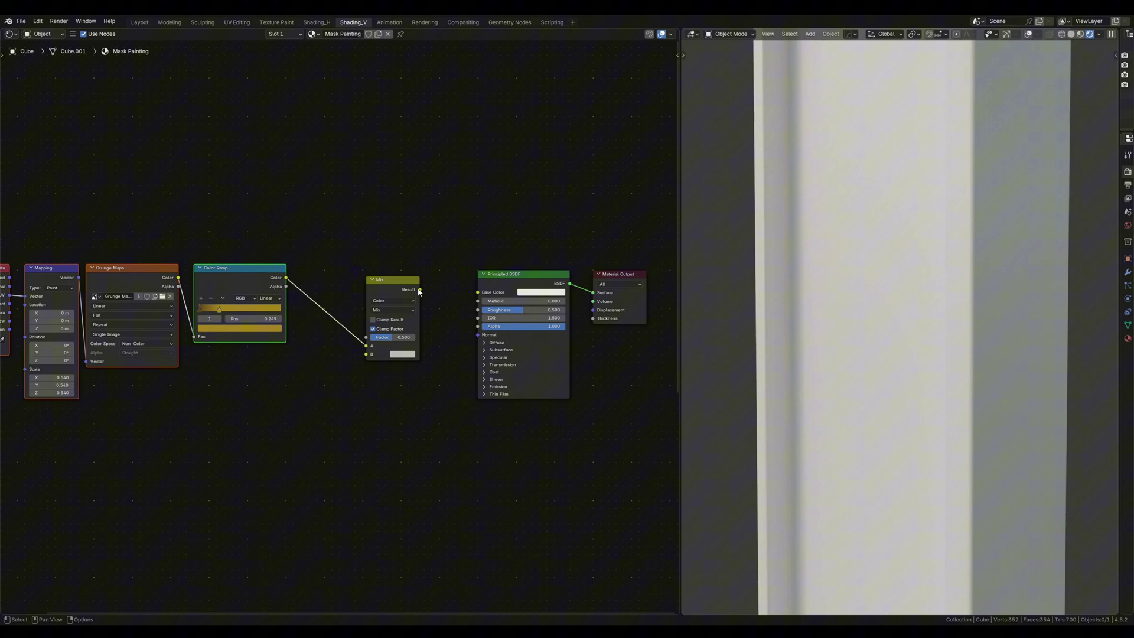
drag(419, 290, 477, 292)
click(402, 354)
drag(461, 231, 461, 264)
Add an Image Texture with a new 2048 px 'Paint Mask' image feeding the Mix Factor
middle_drag(290, 207, 342, 264)
key(shift+a)
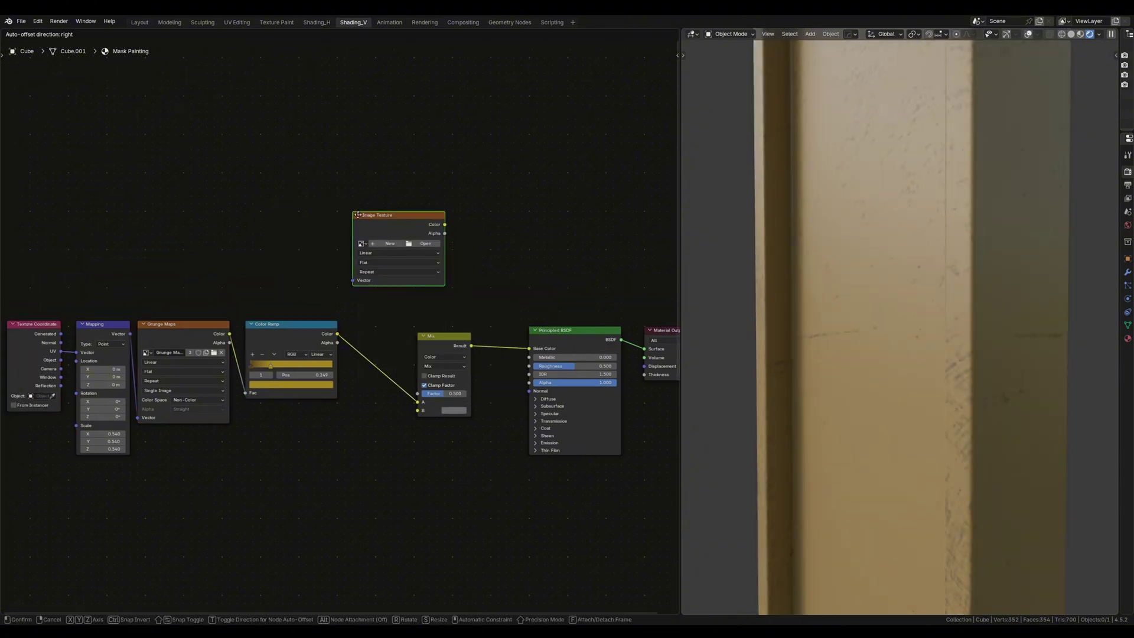
click(299, 204)
click(278, 211)
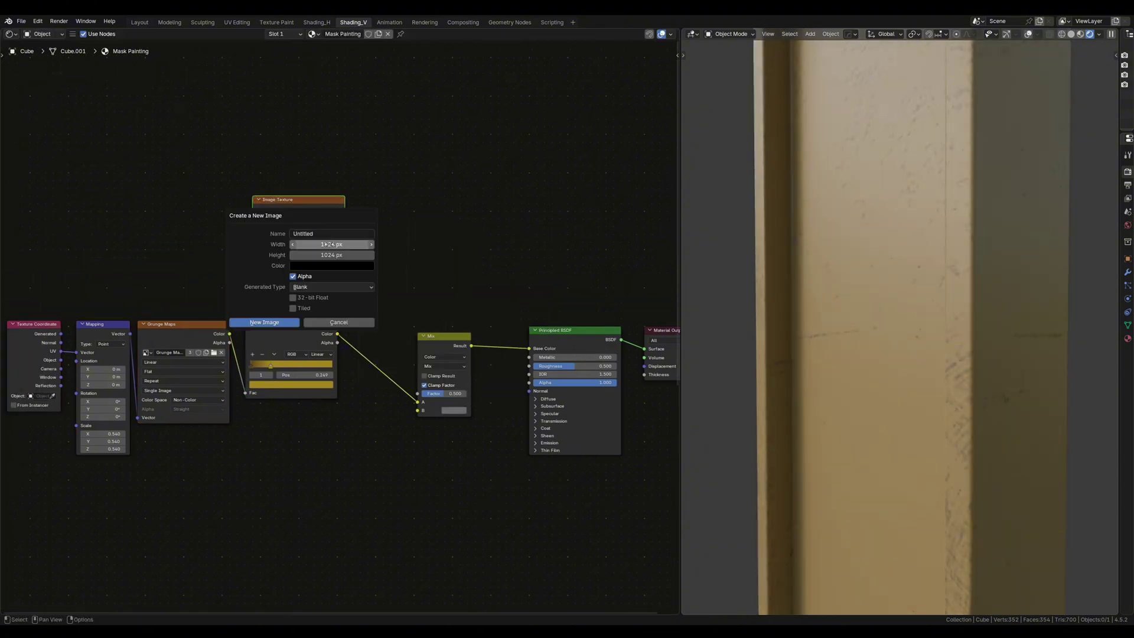
click(274, 323)
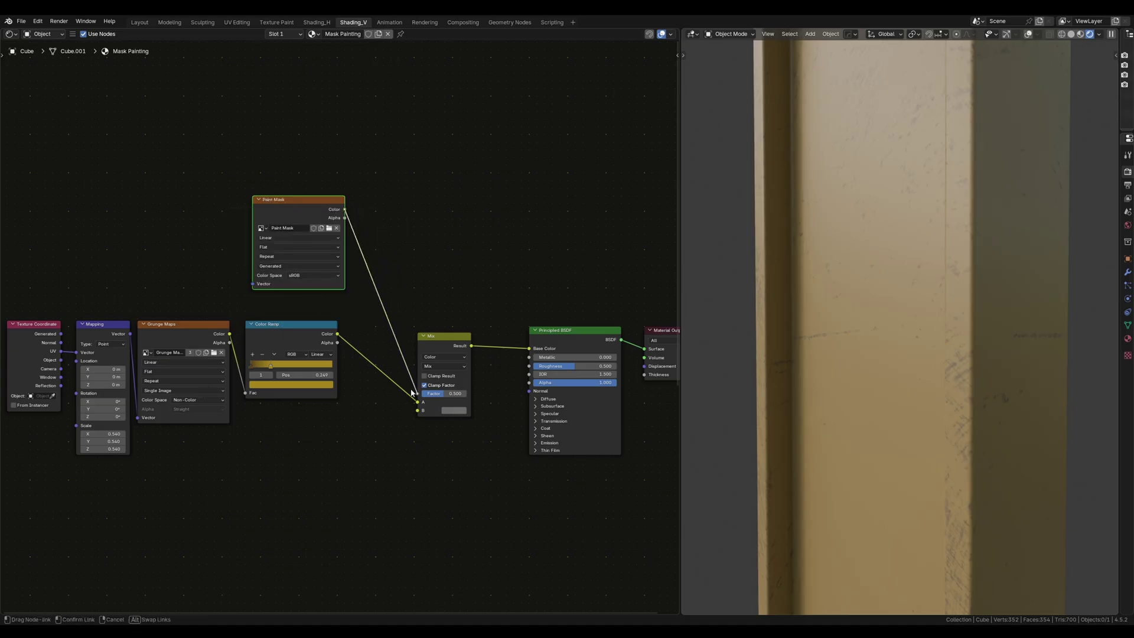
drag(412, 392, 417, 393)
In Texture Paint, add a new brush texture, set the brush colour to white, and paint the pillar
click(289, 22)
click(1024, 213)
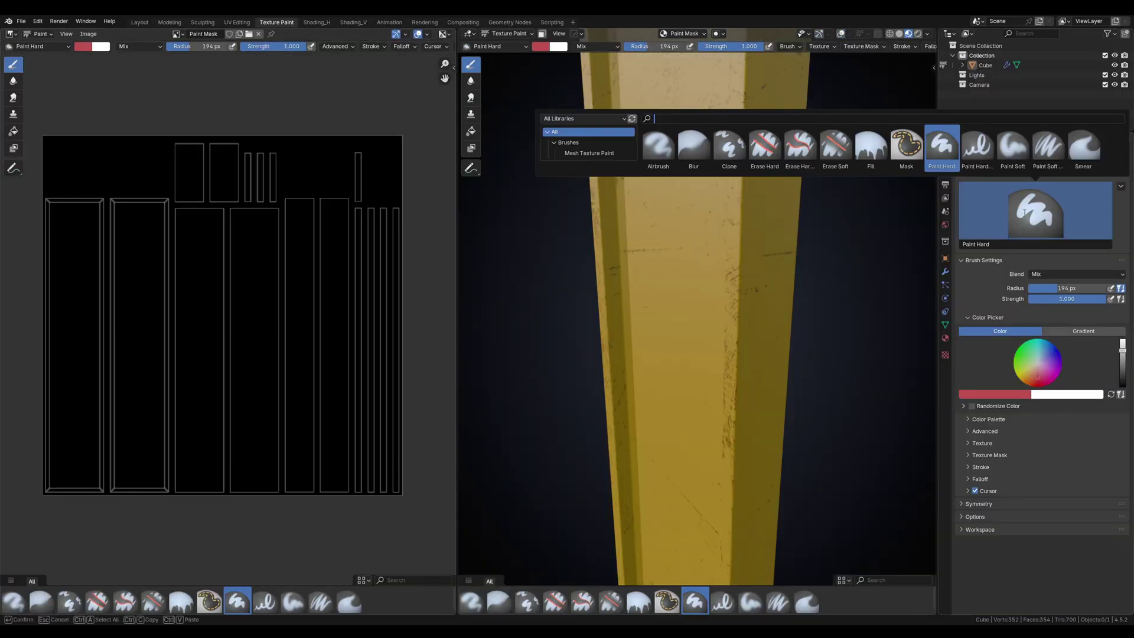
click(945, 354)
click(1017, 181)
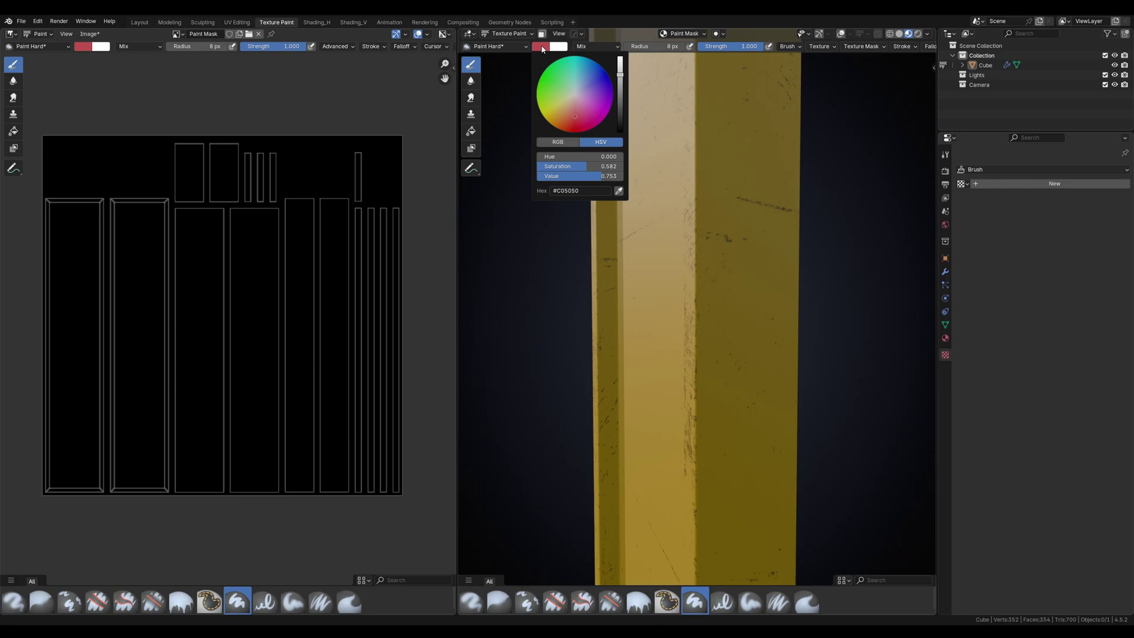
drag(575, 171, 538, 171)
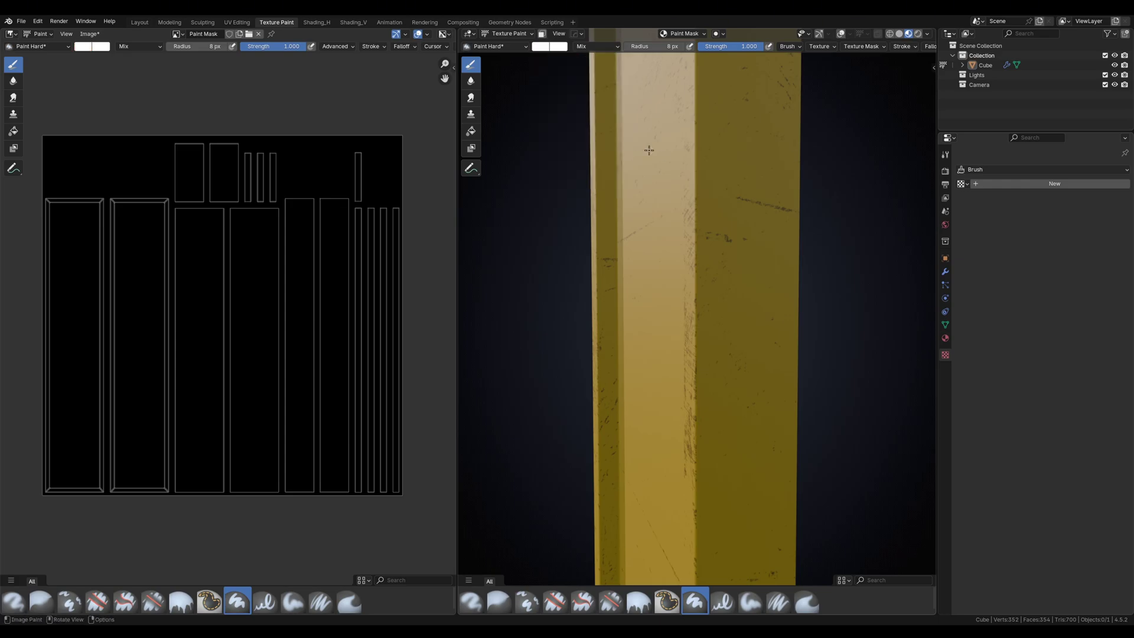
middle_drag(649, 150, 587, 284)
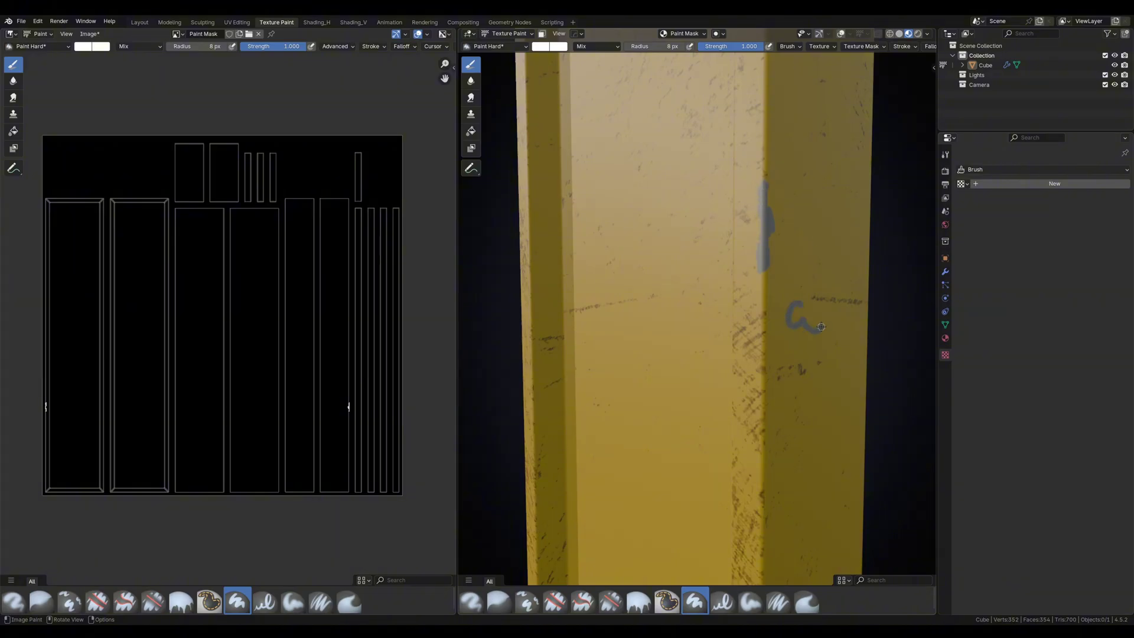
scroll(792, 205, down, 3)
scroll(816, 259, up, 4)
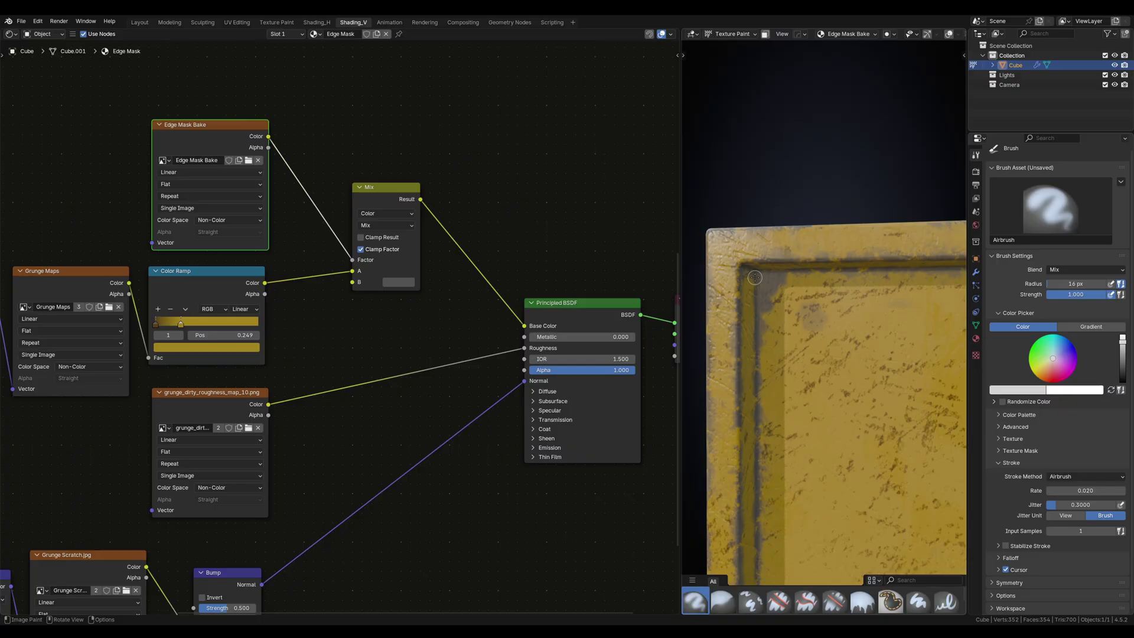
Orbit closer to the pillar's frame corner to inspect the dark worn edges
middle_drag(736, 285, 810, 218)
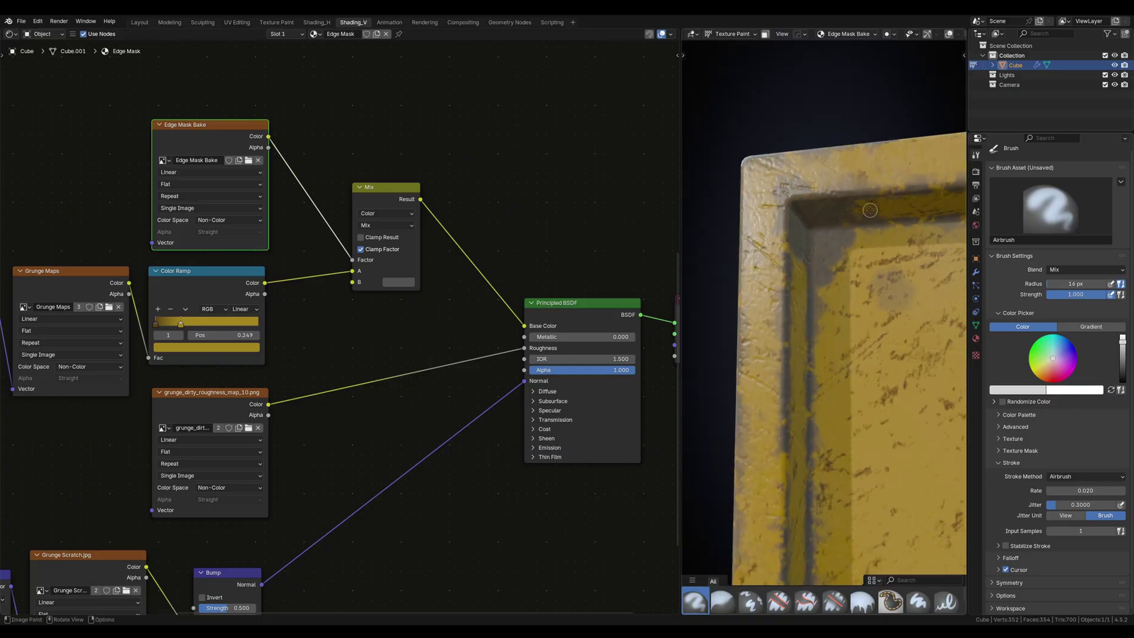
scroll(838, 212, down, 3)
scroll(850, 245, up, 2)
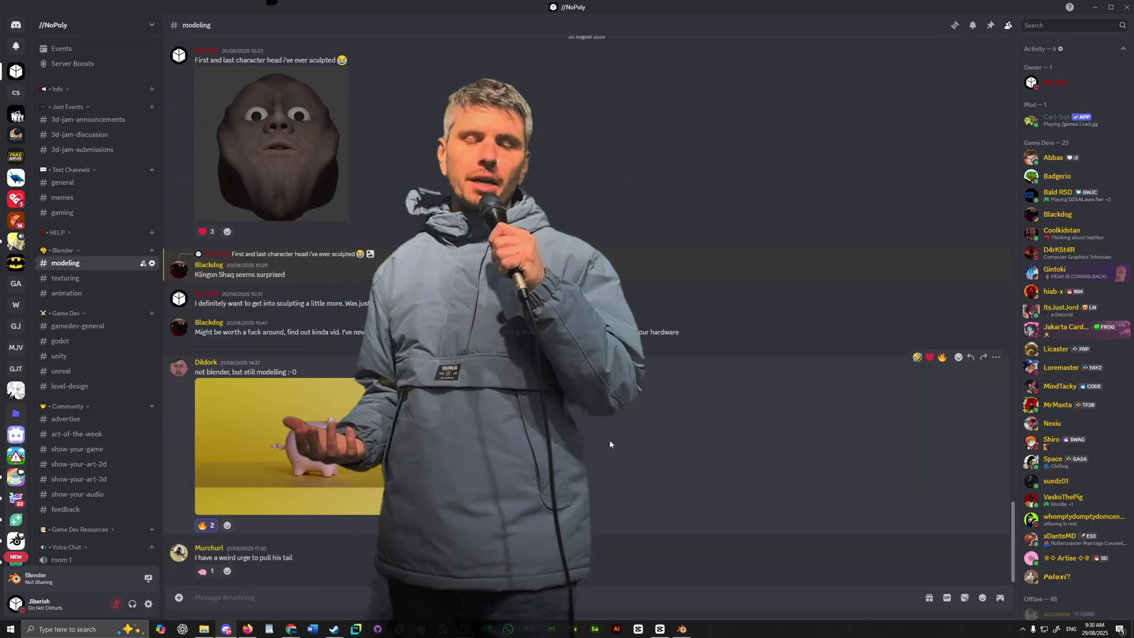
Browse the godot, unreal and level-design channels, then scroll up through show-your-art-3d
click(59, 341)
click(61, 371)
click(82, 386)
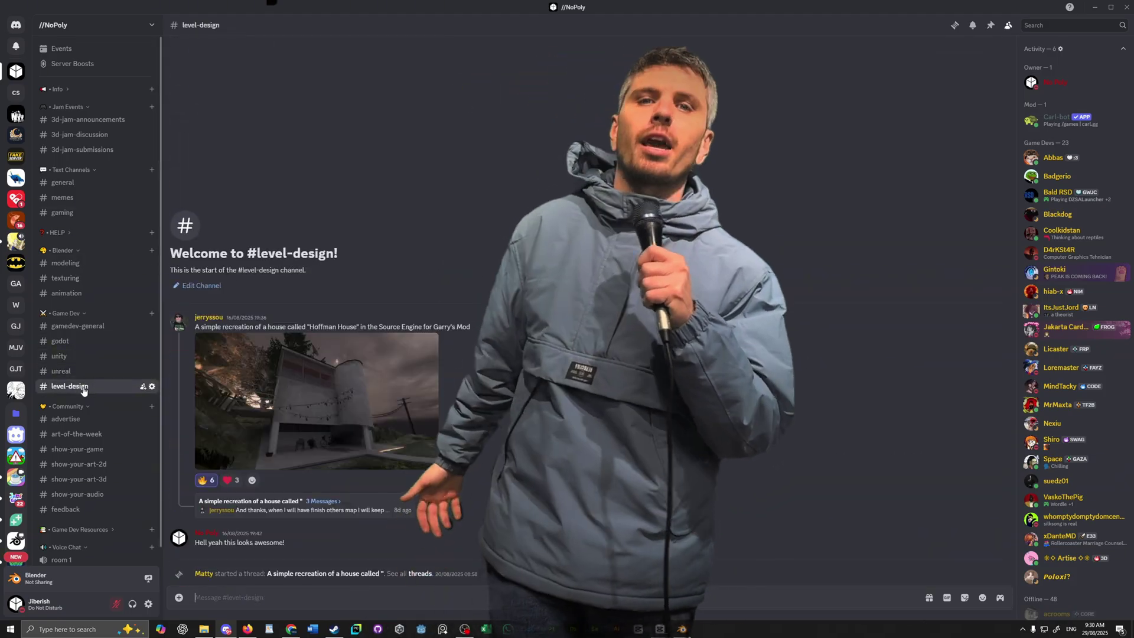
click(78, 479)
scroll(957, 419, up, 20)
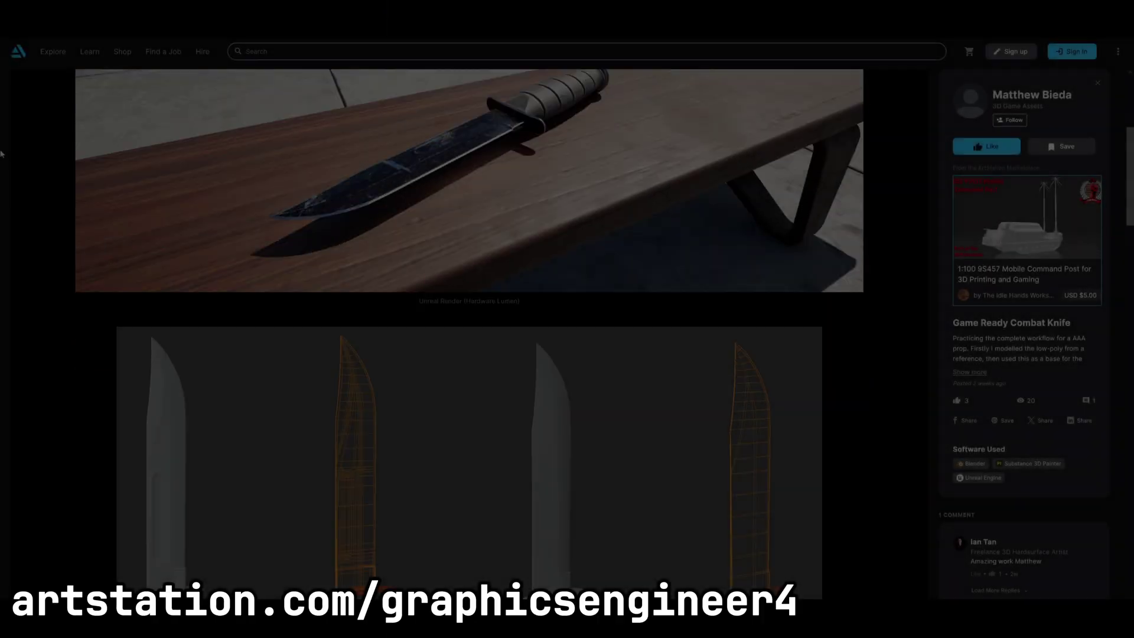
Scroll the Combat Knife project page past the wireframes to the grungy render and texture maps
scroll(1, 153, down, 7)
scroll(1, 153, down, 5)
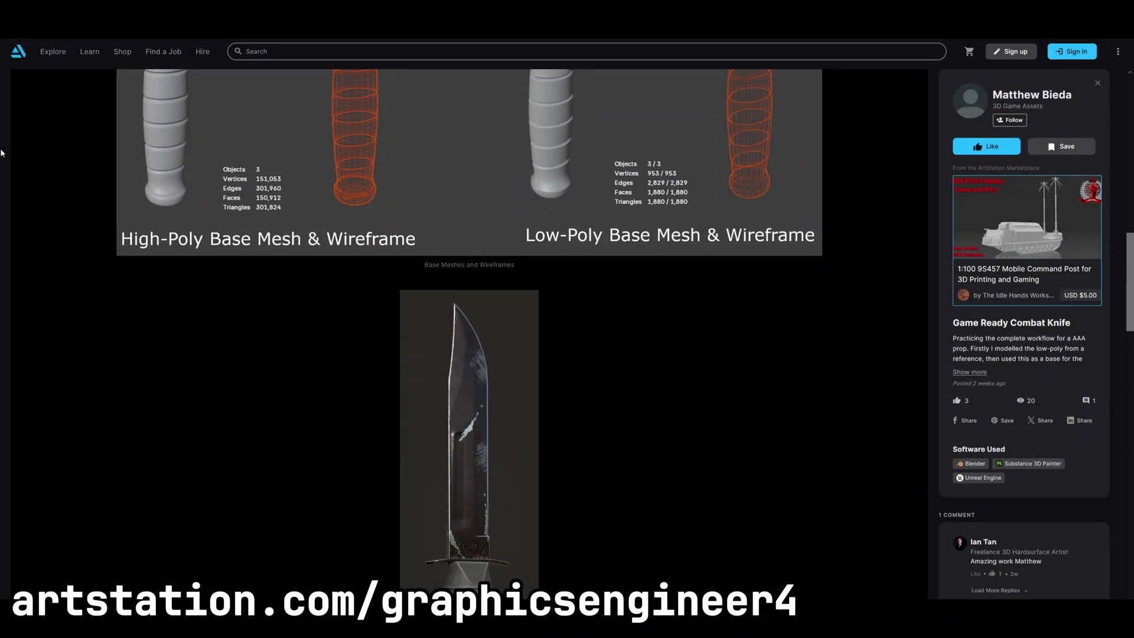
scroll(1, 153, down, 10)
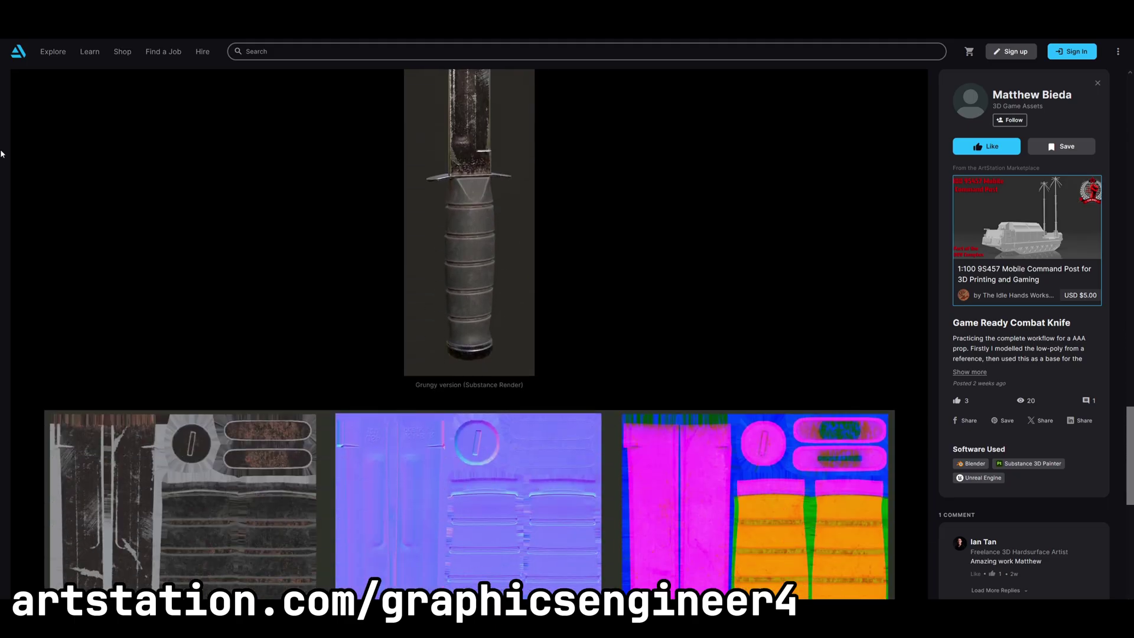